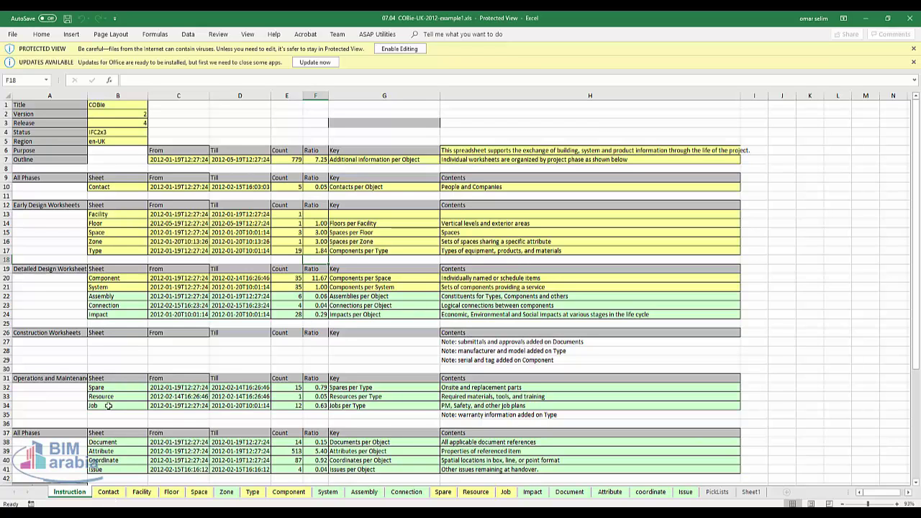
Browse the example COBie workbook's sheets in order: Contact, Facility, Floor, Space, Zone, Type, Component, System, Assembly, Connection, Spare, Resource, Job
click(109, 492)
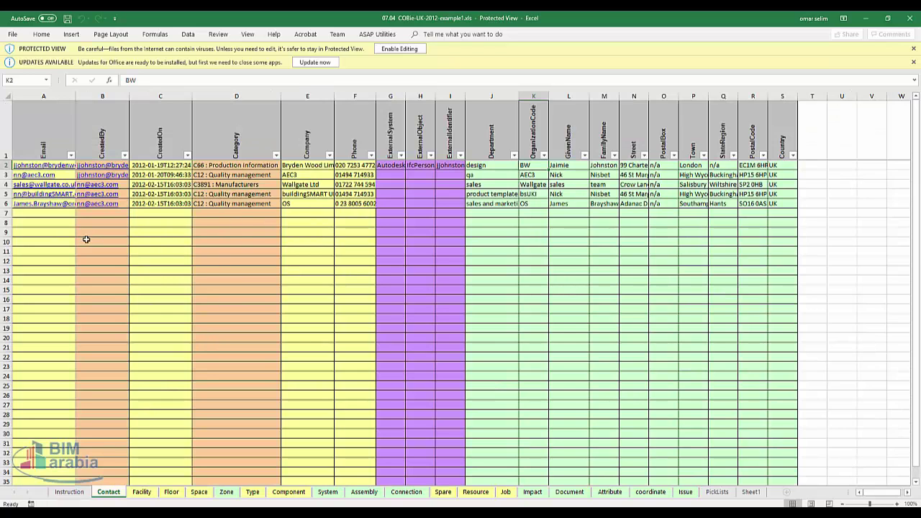
click(148, 492)
click(171, 492)
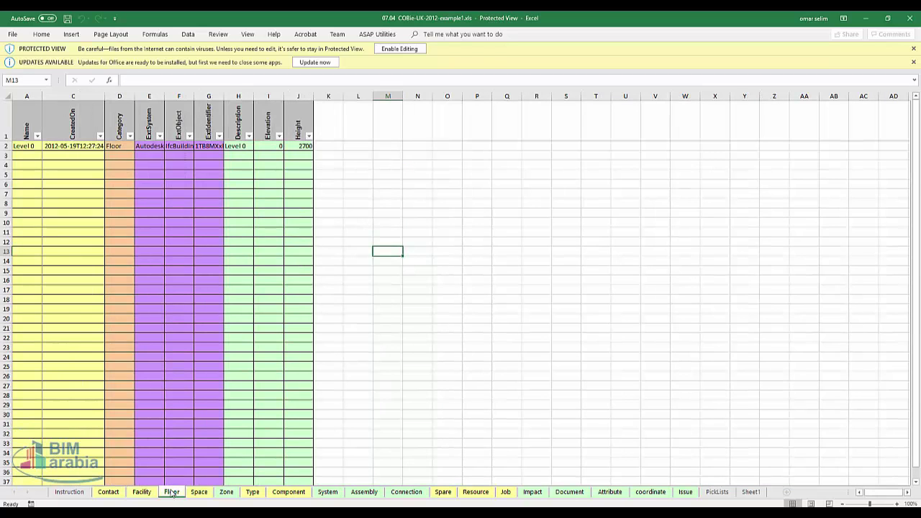
click(199, 492)
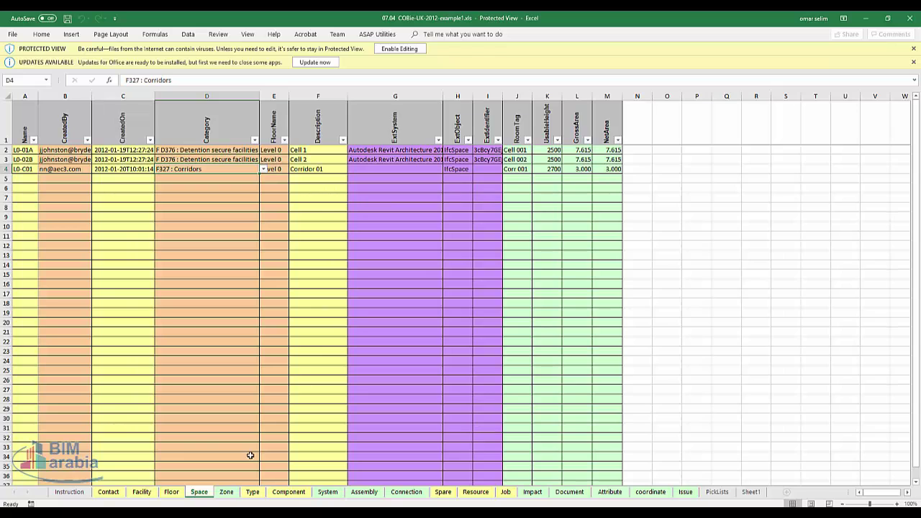
click(226, 492)
click(252, 493)
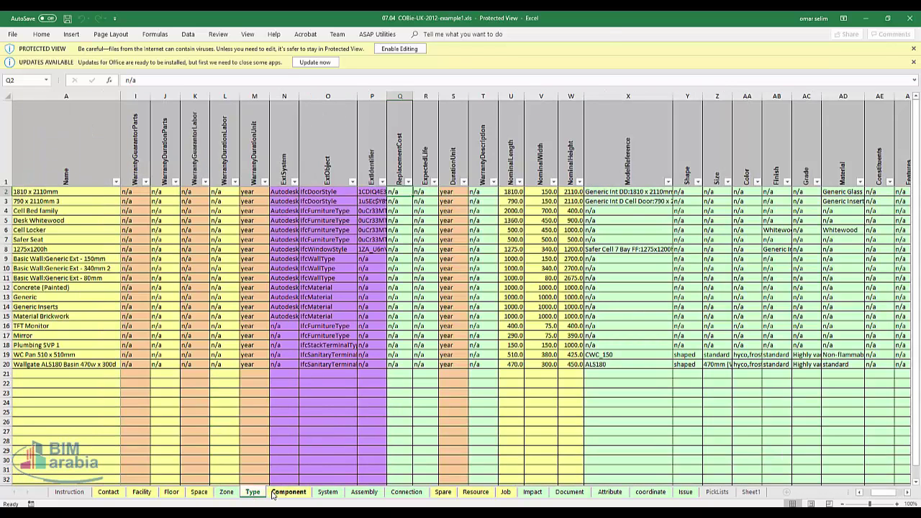
click(278, 495)
click(333, 495)
click(363, 493)
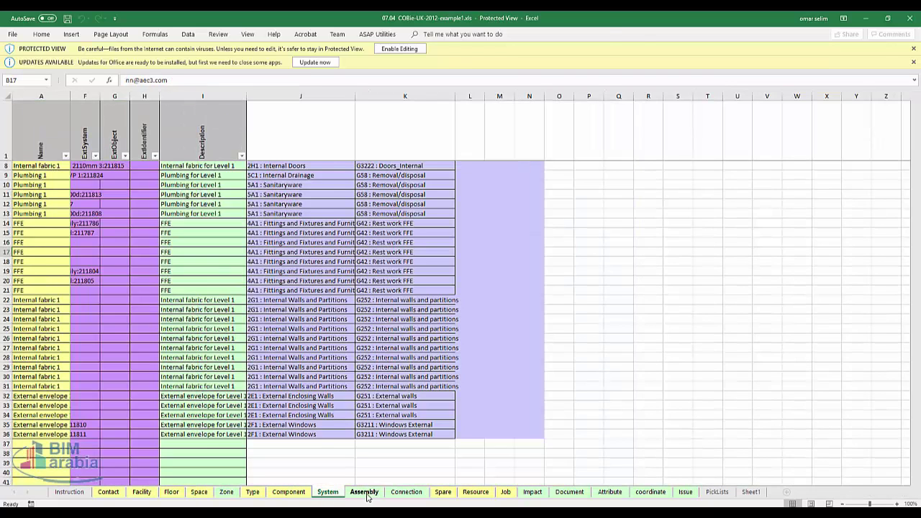
click(406, 494)
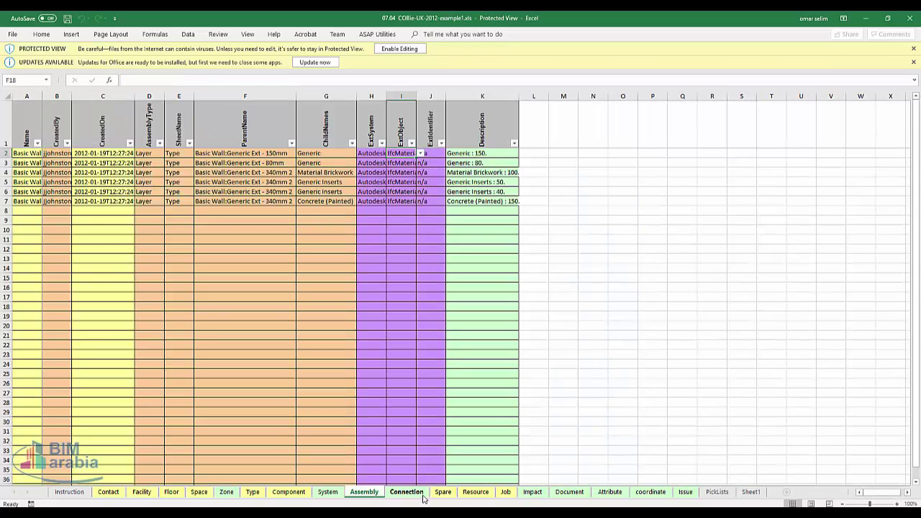
click(441, 493)
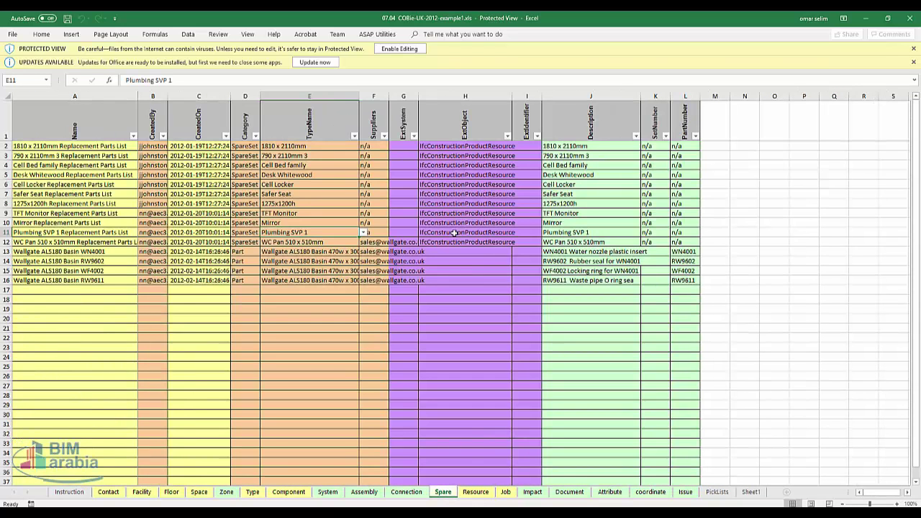
click(471, 494)
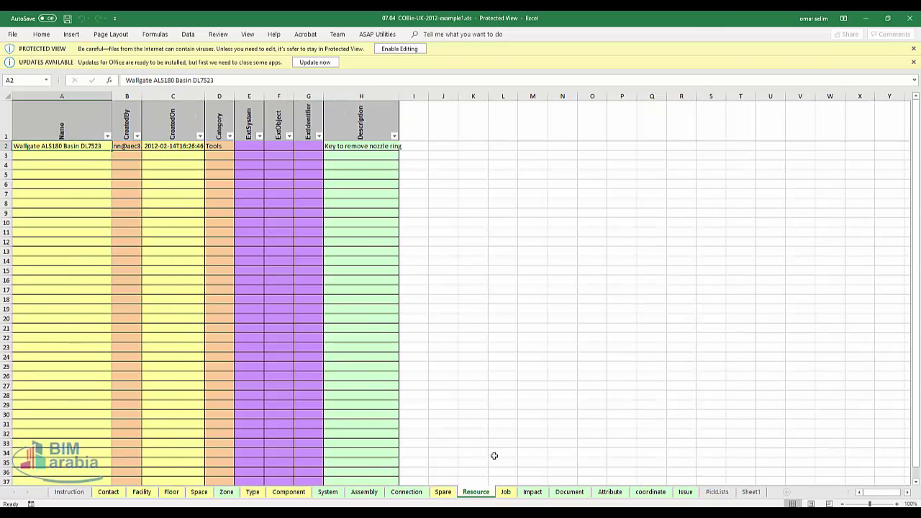
click(506, 492)
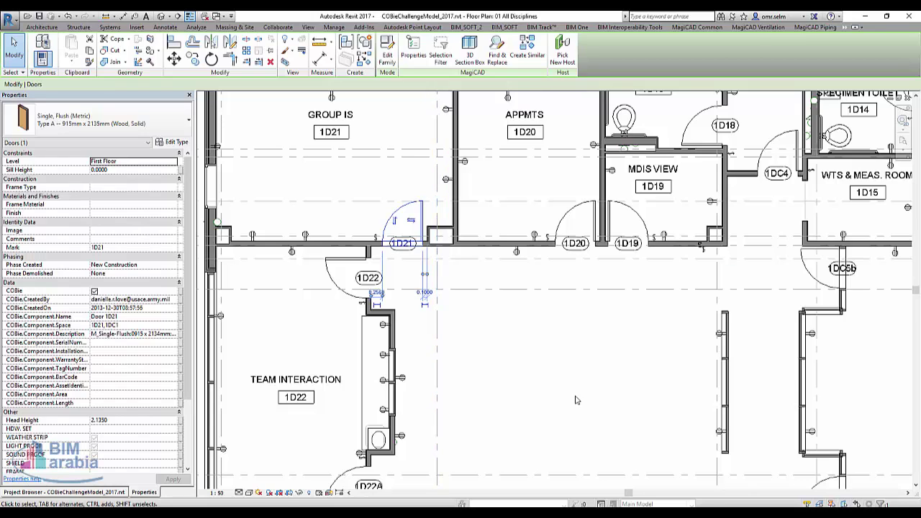
Deselect door 1D21 after reviewing its COBie properties
key(Escape)
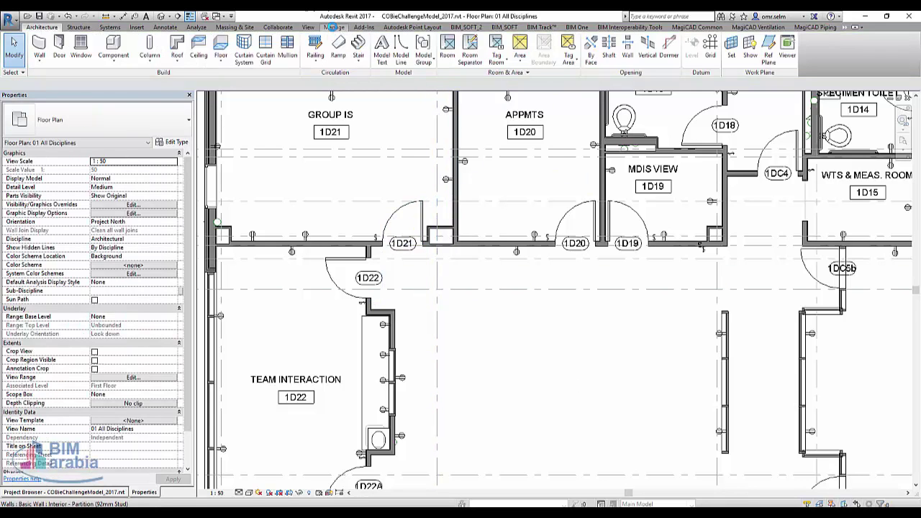
click(334, 27)
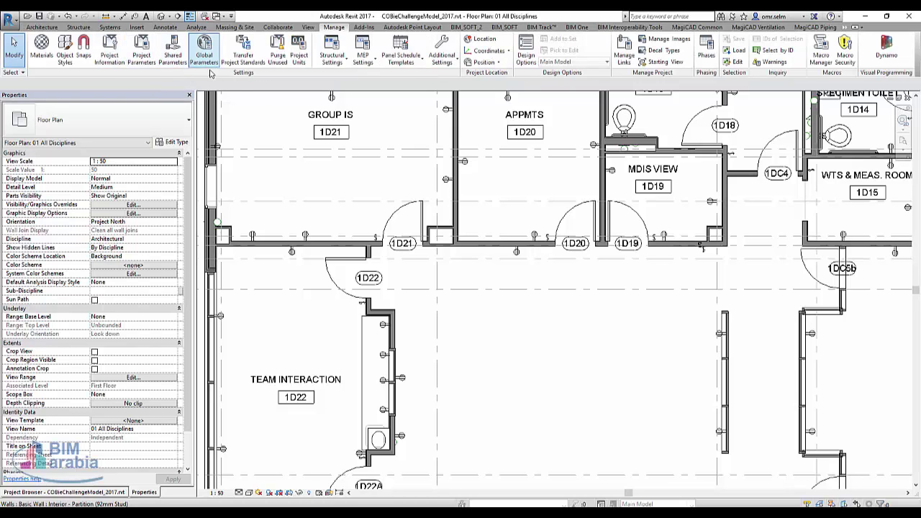
click(142, 55)
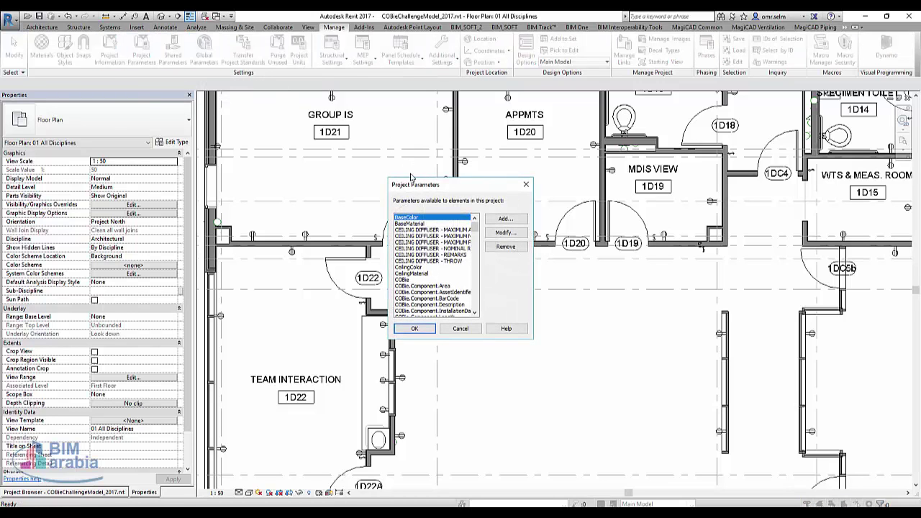
click(507, 218)
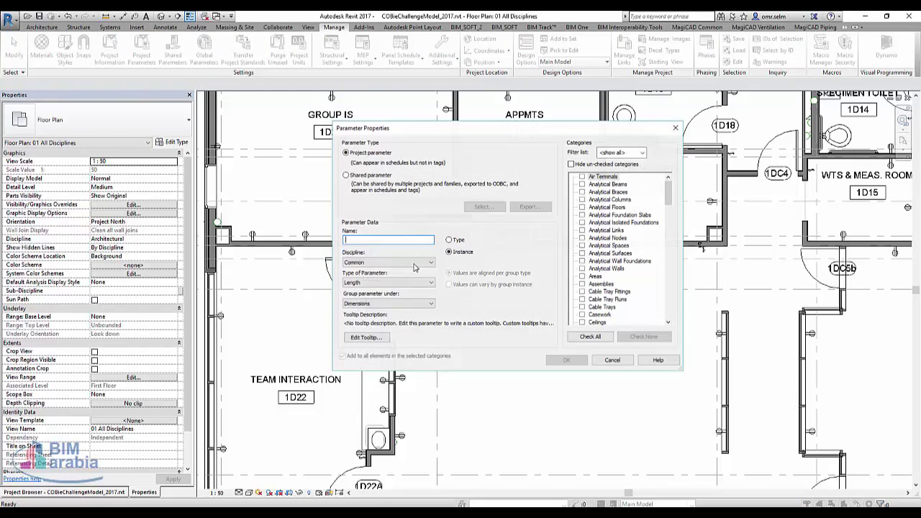
click(357, 176)
click(359, 153)
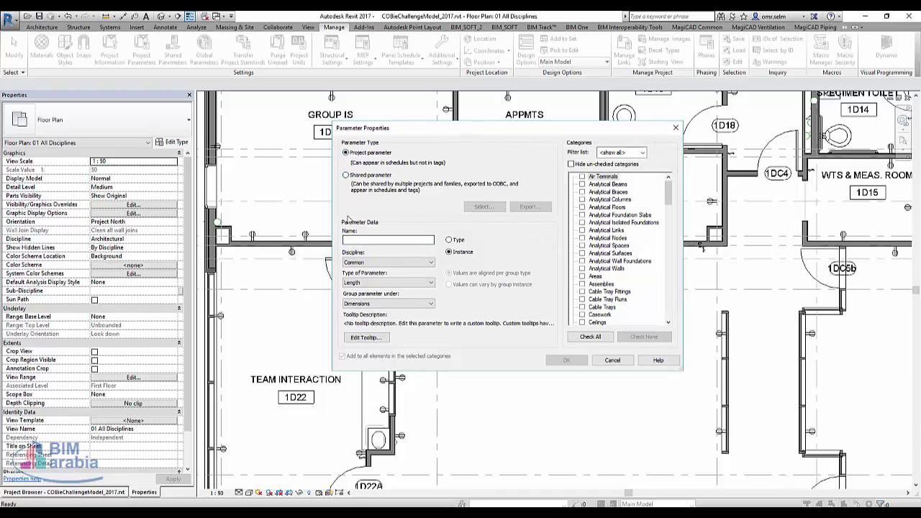
click(376, 240)
scroll(590, 183, down, 1)
scroll(584, 238, down, 1)
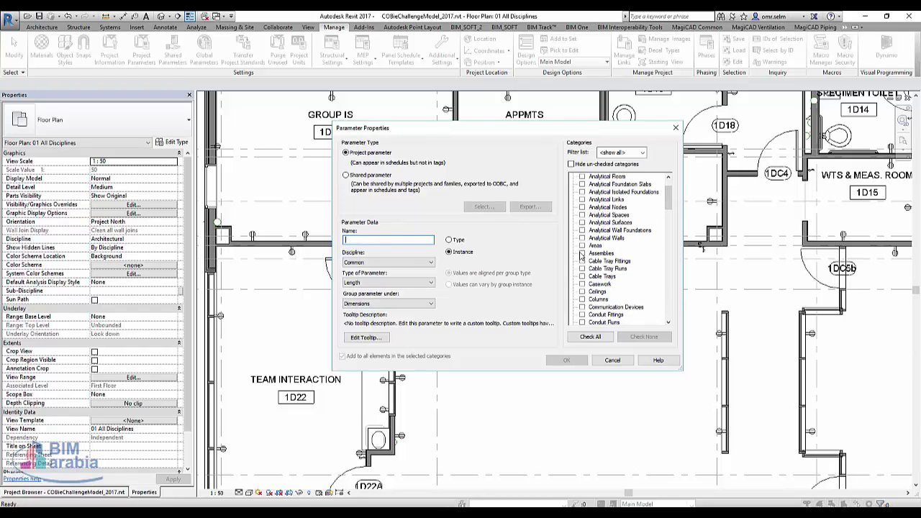
scroll(581, 259, down, 1)
scroll(580, 266, down, 2)
scroll(580, 266, down, 3)
scroll(581, 270, down, 2)
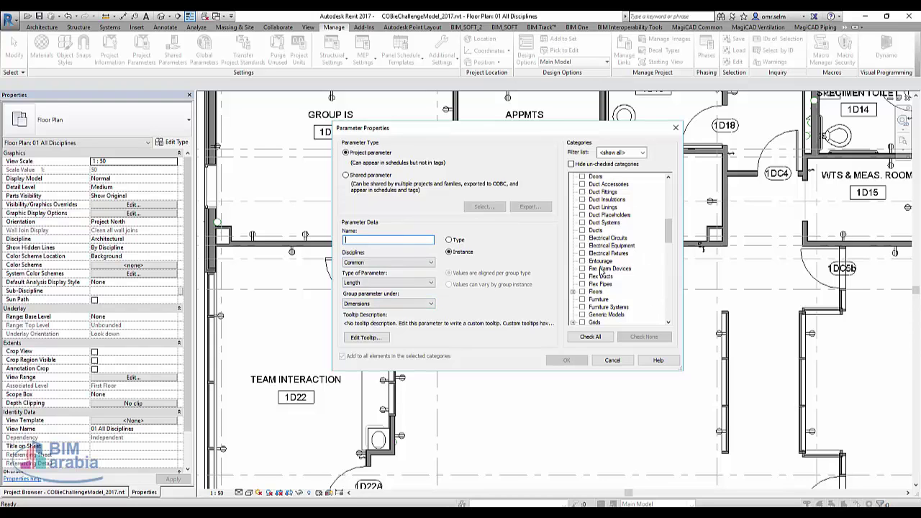
key(Escape)
key(Escape)
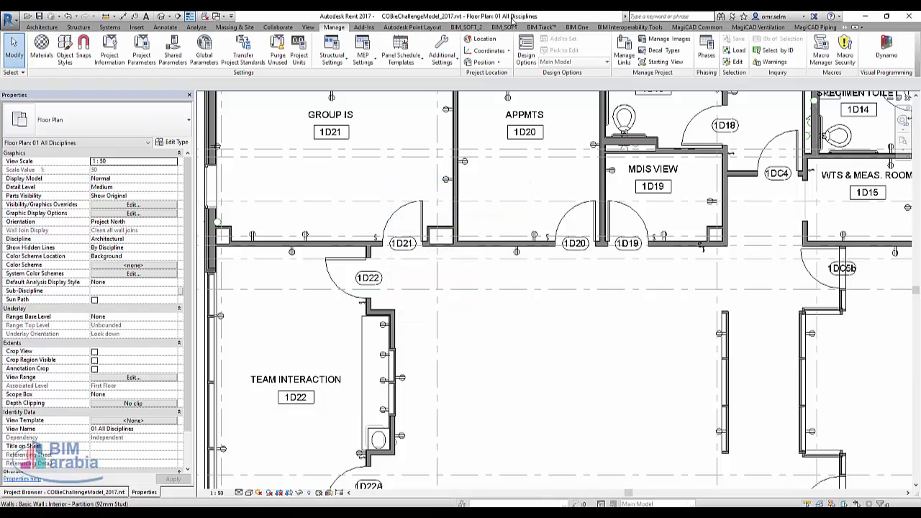
Launch the COBie Extension's Setup Project from BIM Interoperability Tools and return to its window
click(646, 28)
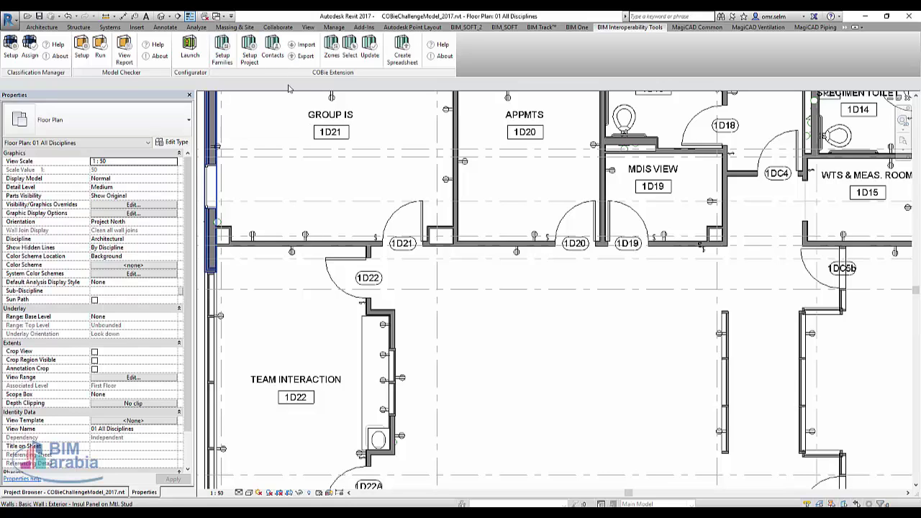
click(247, 57)
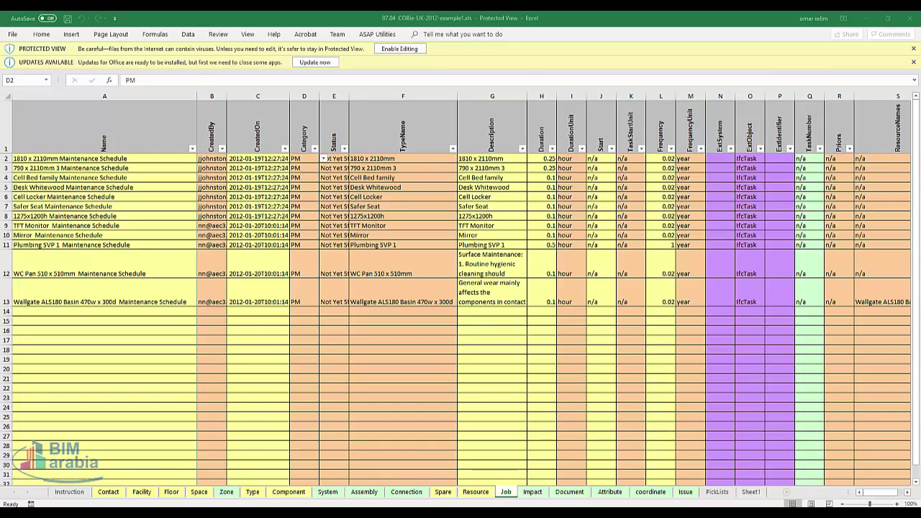
click(661, 476)
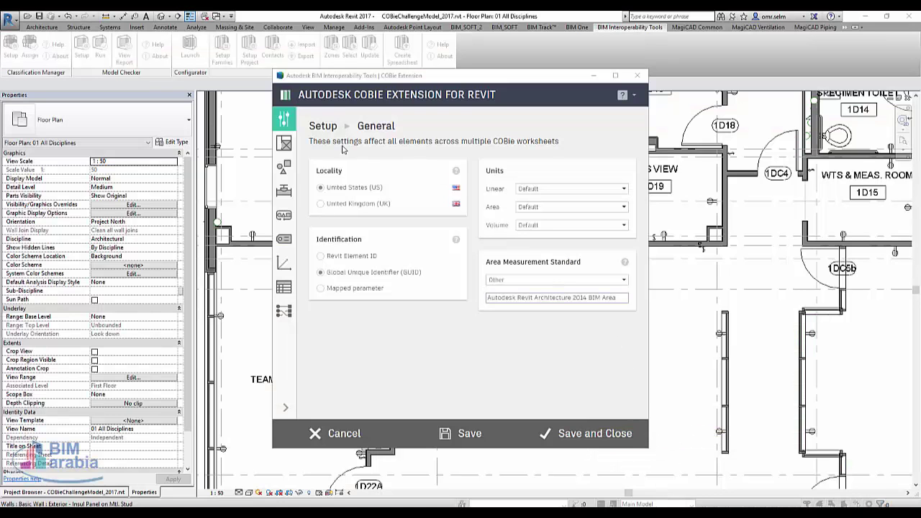
Set the COBie locality to United Kingdom and element identification to Revit Element ID
click(348, 190)
click(345, 208)
click(349, 189)
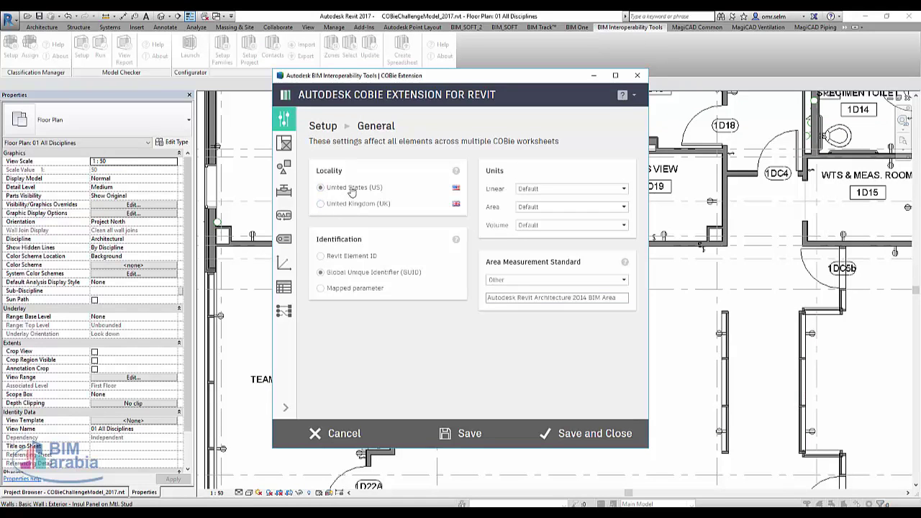
click(345, 207)
click(346, 259)
click(341, 290)
click(354, 257)
Leave linear units at Default and area measurement at Other
click(564, 192)
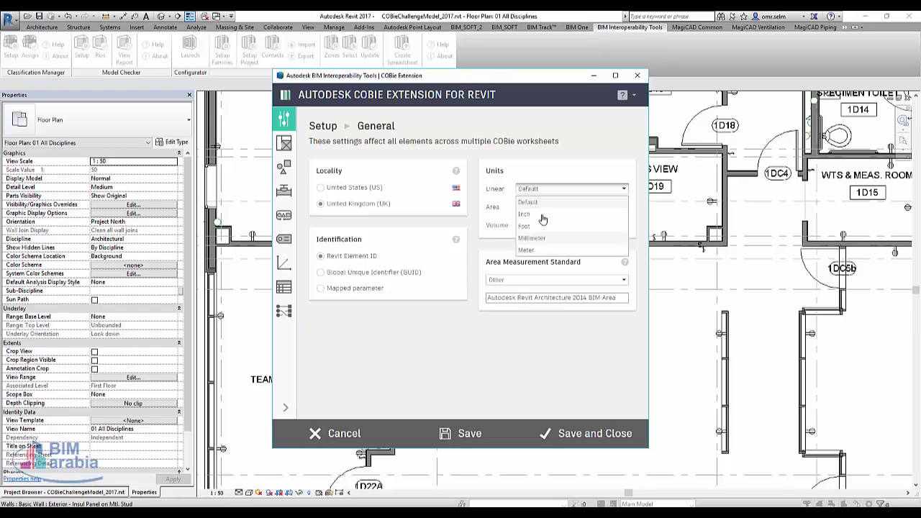
click(545, 195)
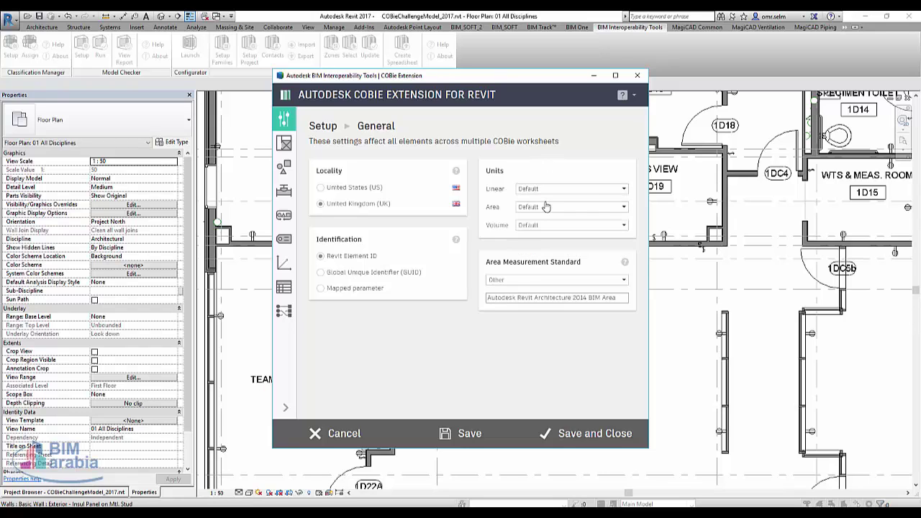
click(613, 281)
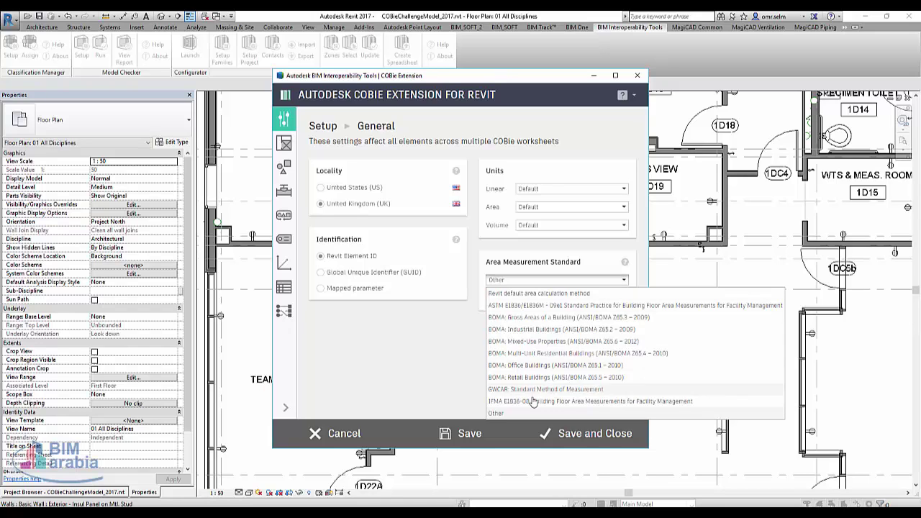
click(521, 306)
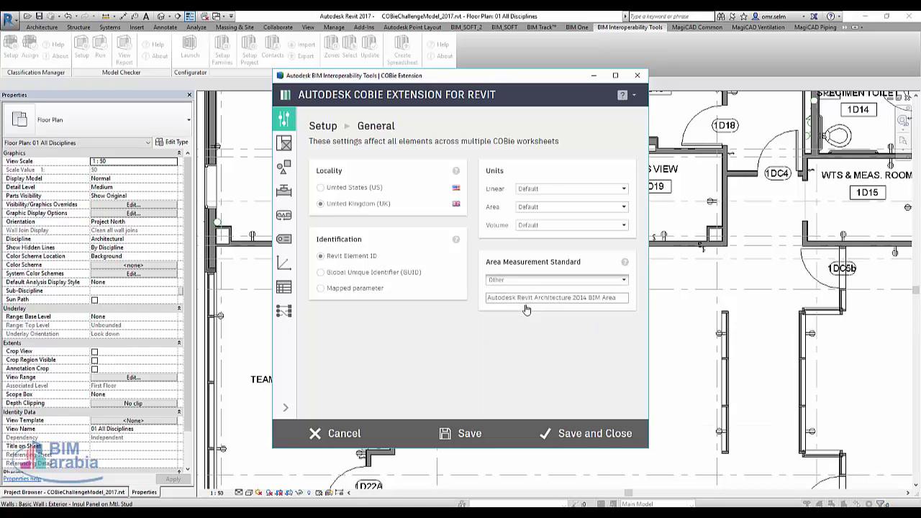
click(283, 144)
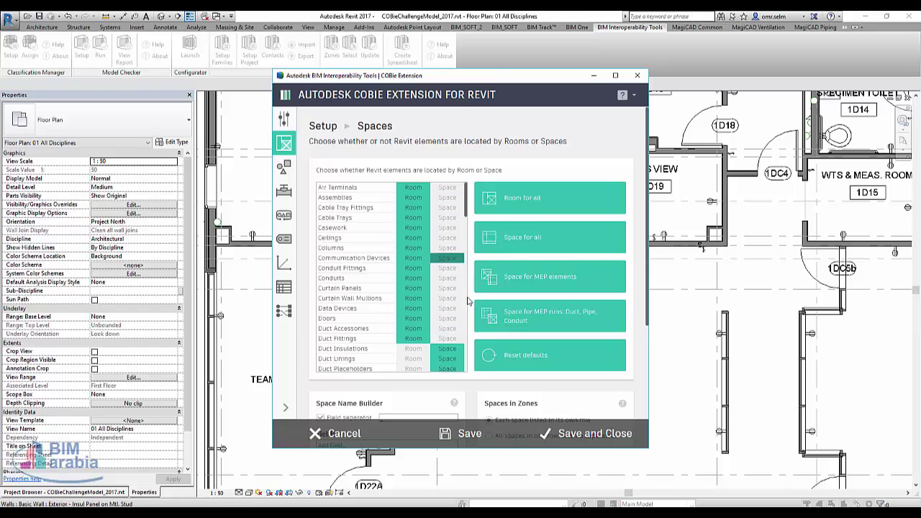
Locate MEP element categories by Space, keeping ceilings and other architectural categories by Room
click(550, 240)
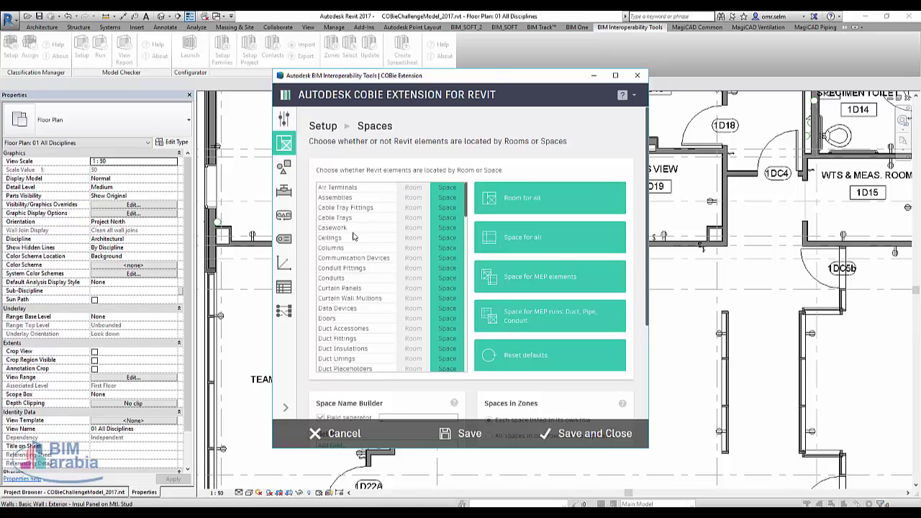
click(412, 238)
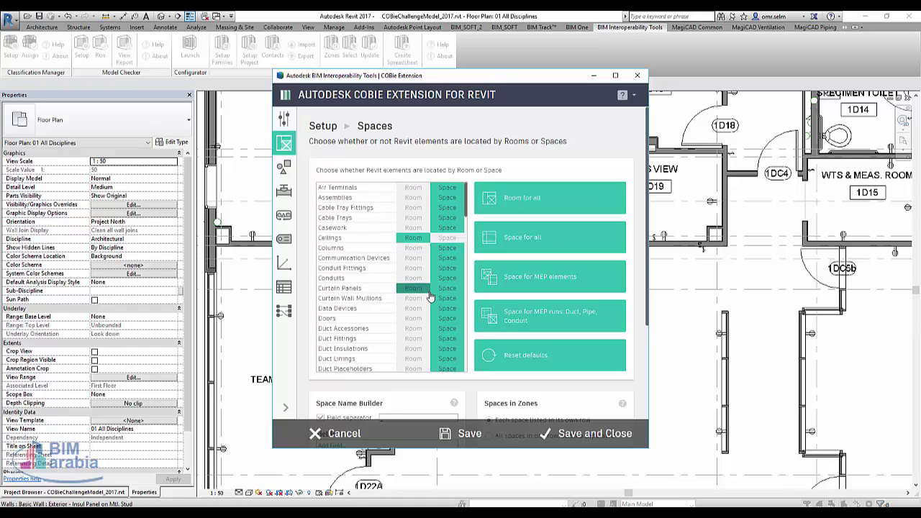
click(528, 288)
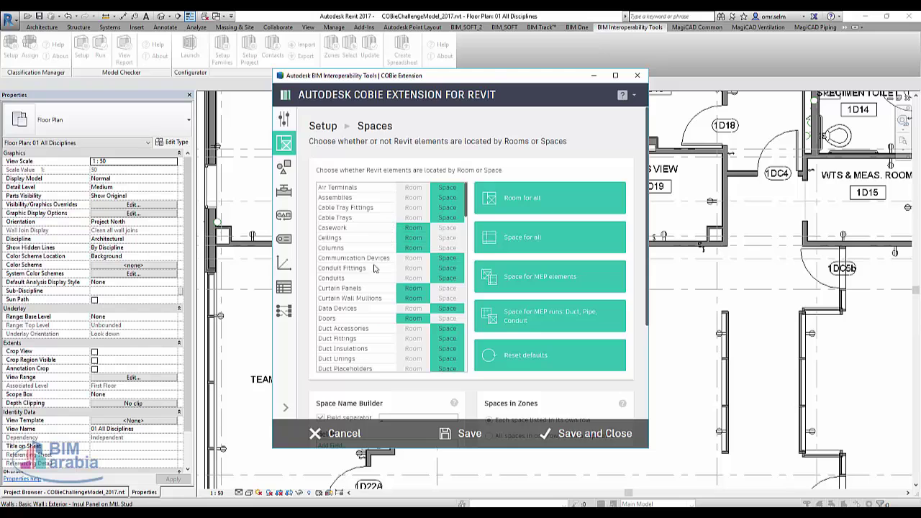
scroll(392, 262, down, 2)
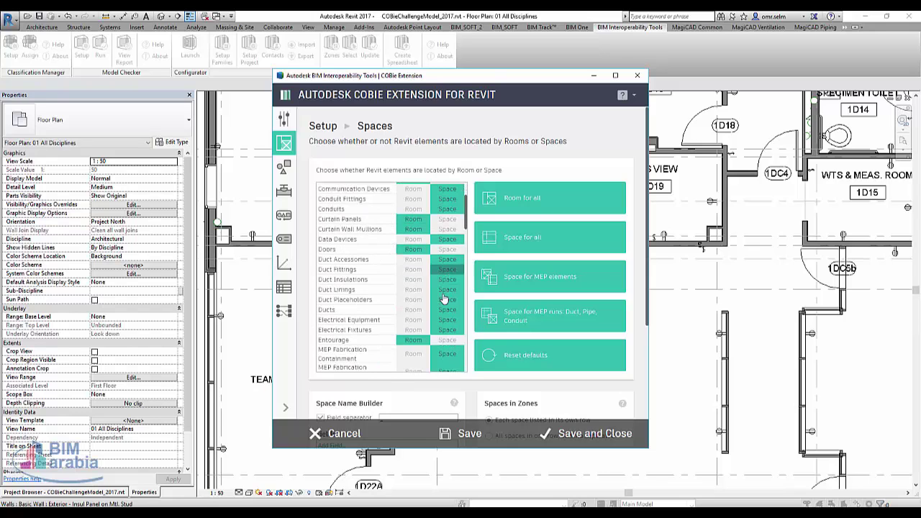
scroll(393, 262, down, 1)
scroll(633, 388, down, 2)
scroll(635, 389, down, 1)
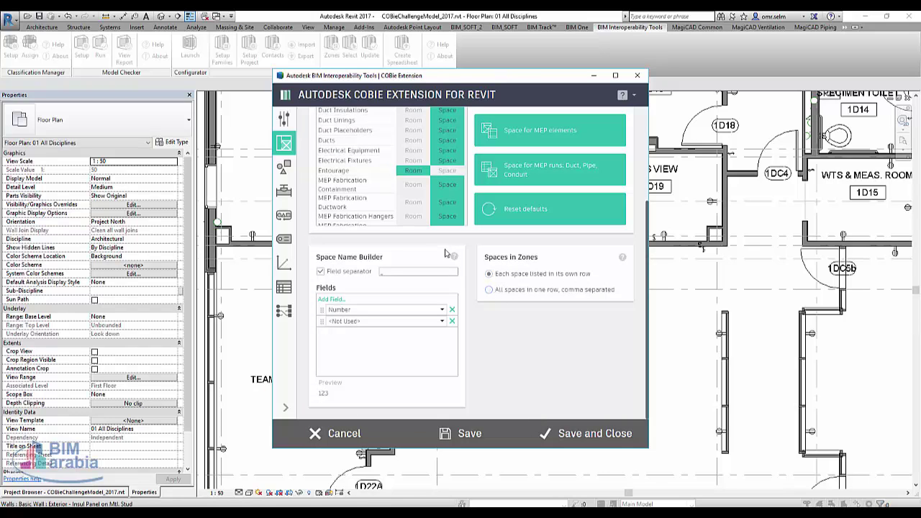
On the Types page, add a fourth type-name field set to Revit Category (MyFamily_MyType_123_MyCategory)
click(283, 167)
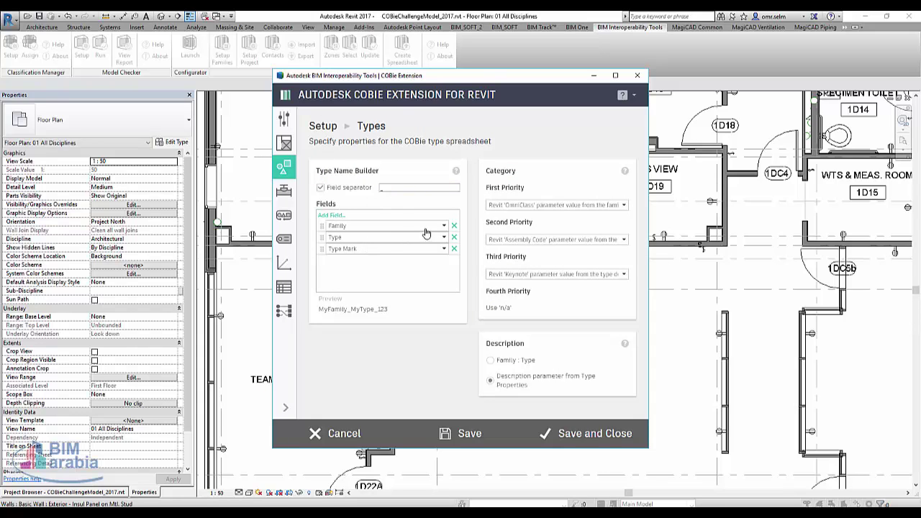
click(341, 215)
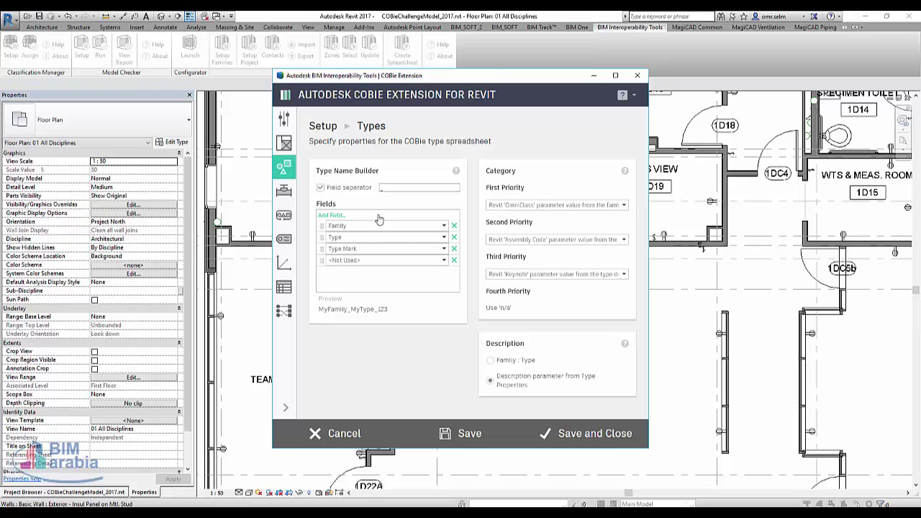
click(434, 261)
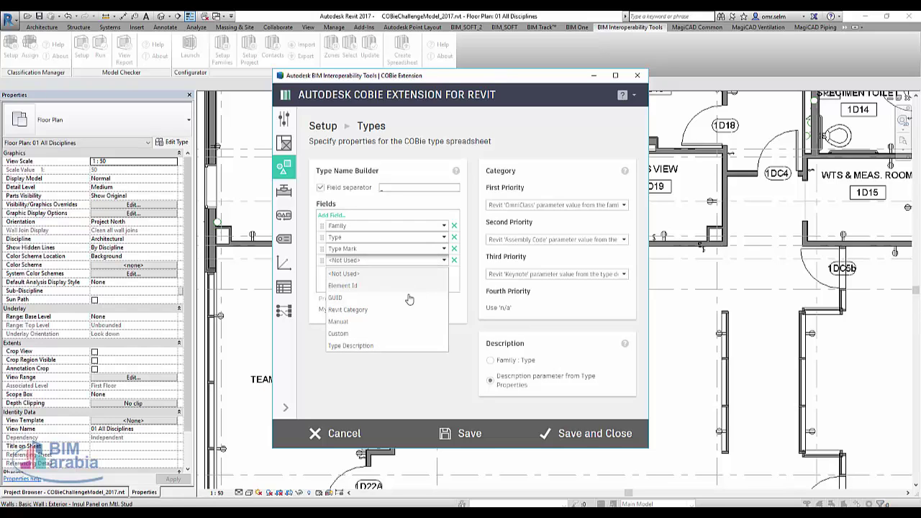
click(348, 309)
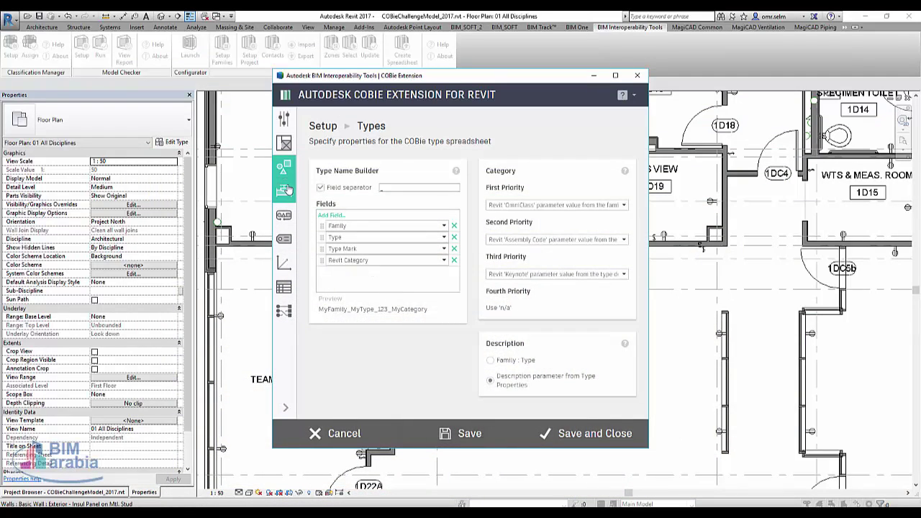
click(284, 190)
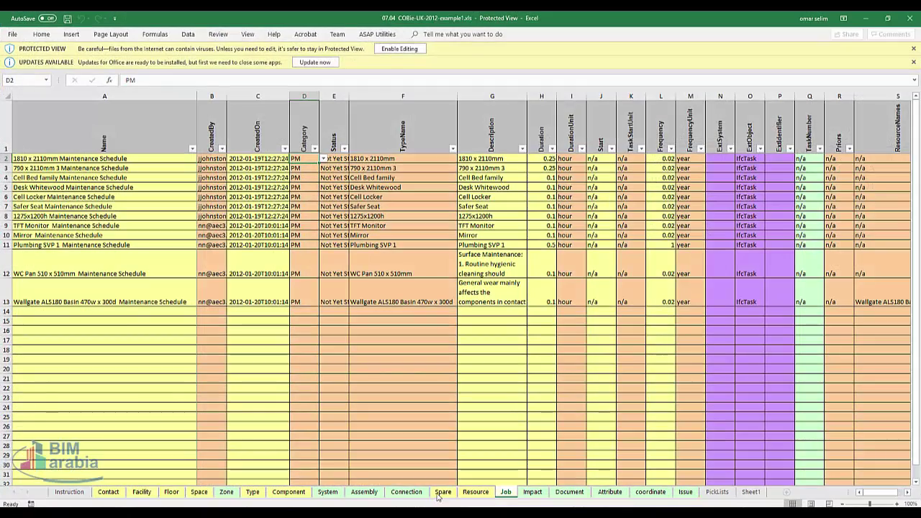
Compare the sample workbook's Component and Type sheets, then go to the Systems naming page
click(288, 492)
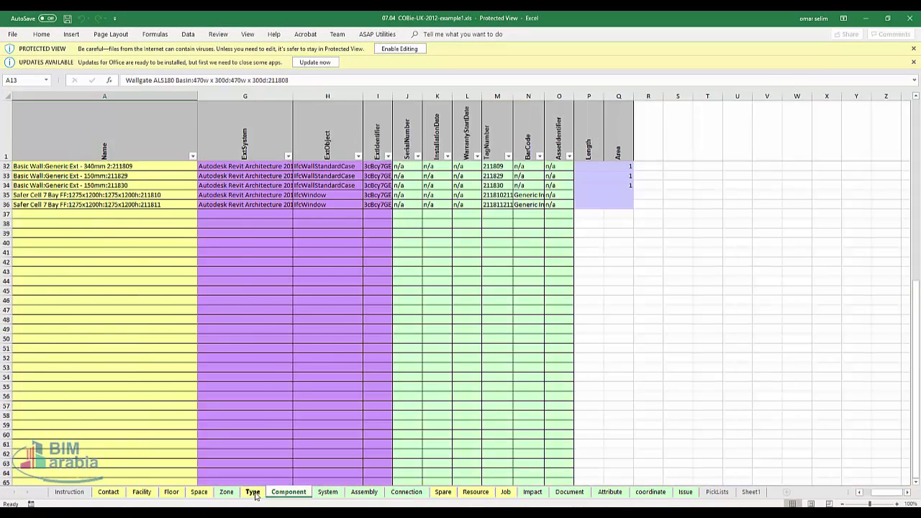
click(253, 492)
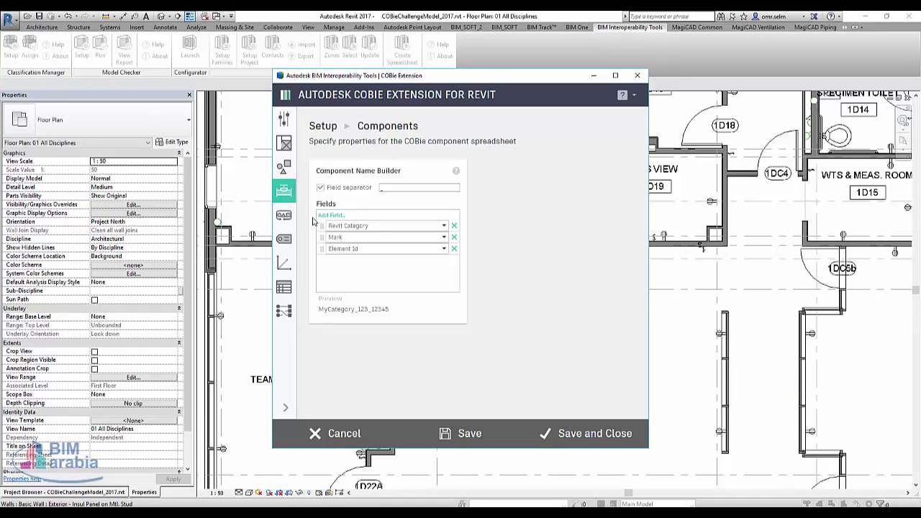
click(316, 216)
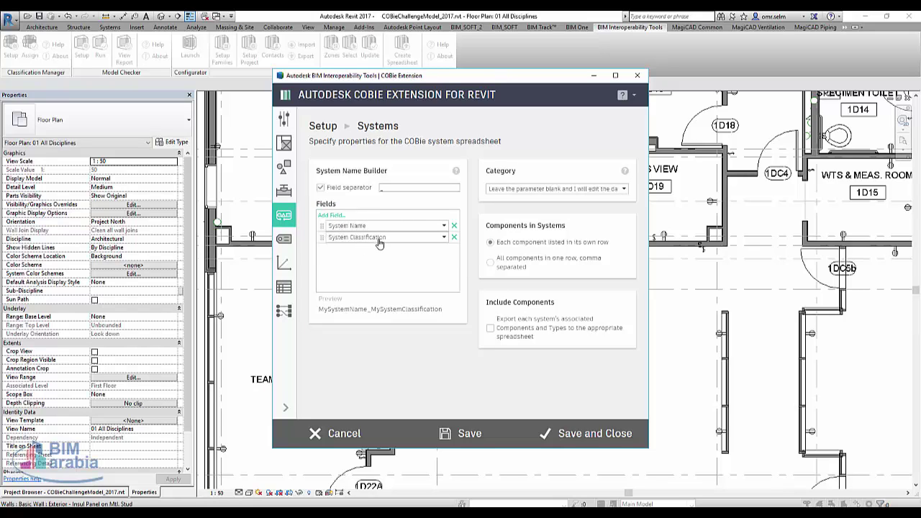
Add a third field to the COBie system name and choose its value
click(342, 214)
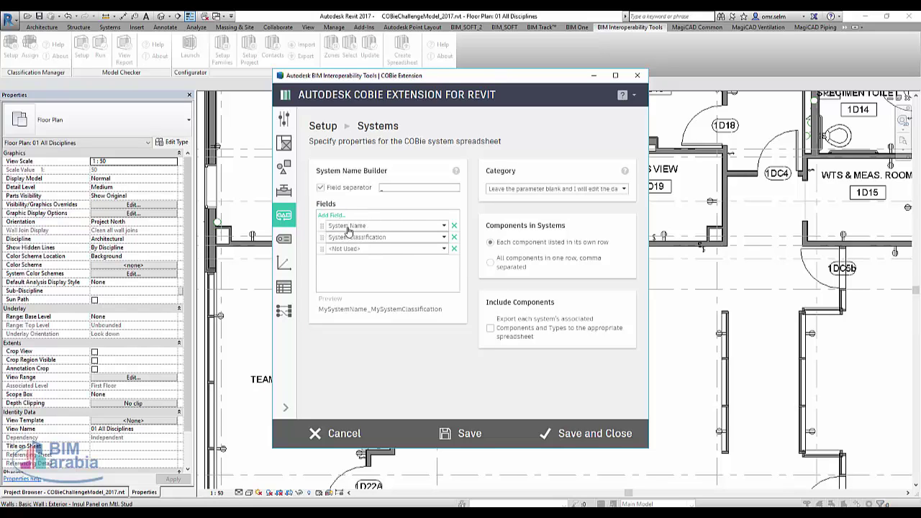
click(400, 249)
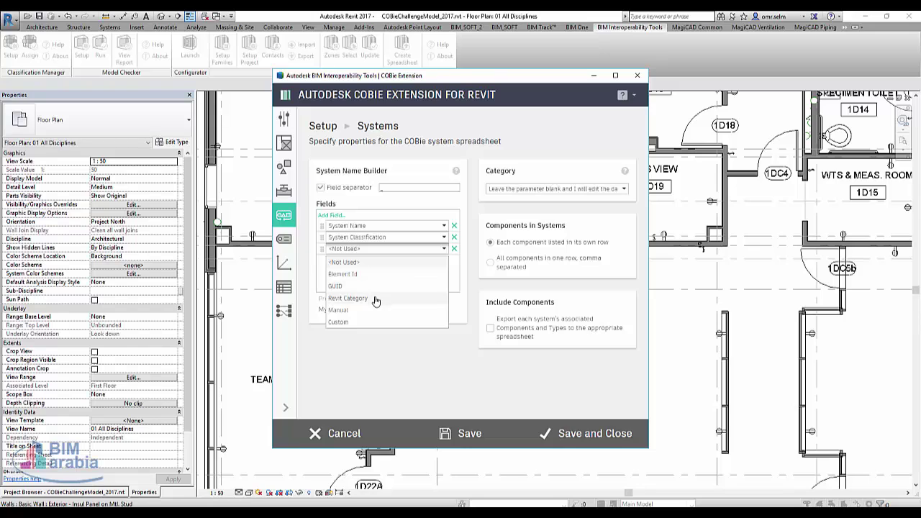
click(376, 286)
click(283, 240)
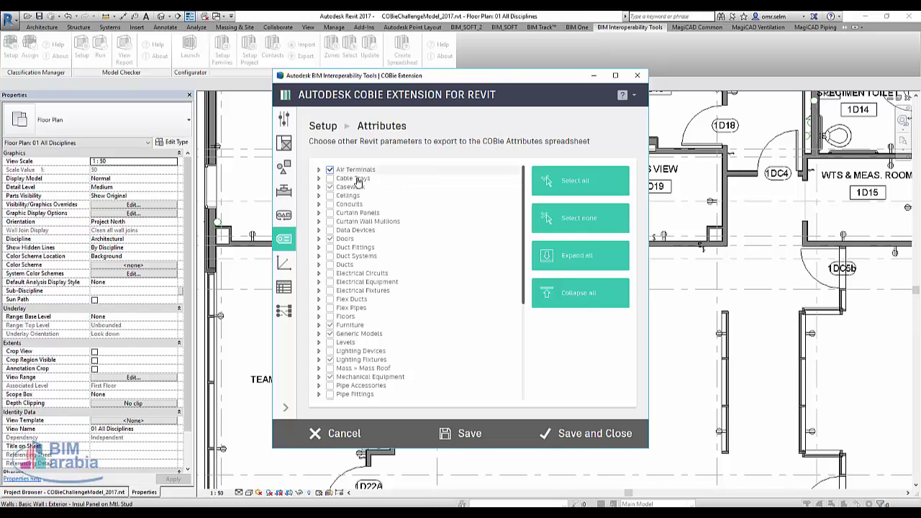
Review the Coordinates bounding box options, then go to the Schedules page
click(281, 266)
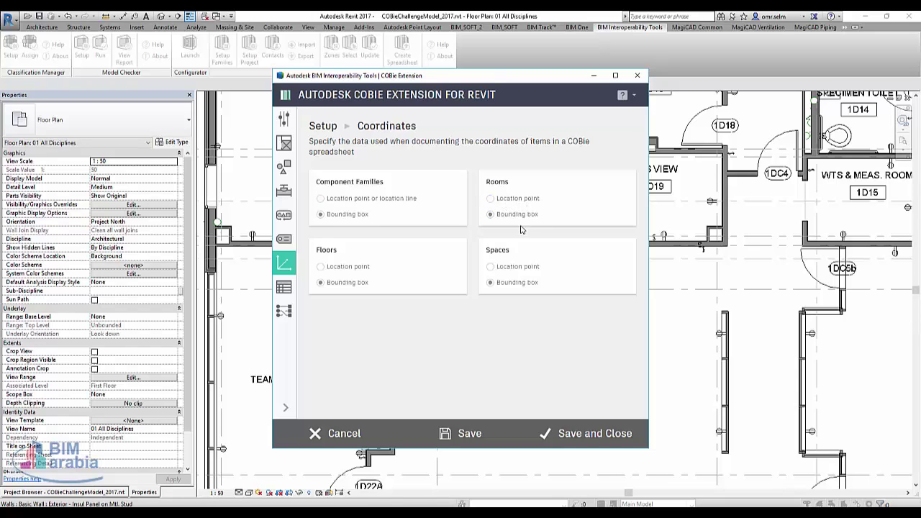
click(284, 287)
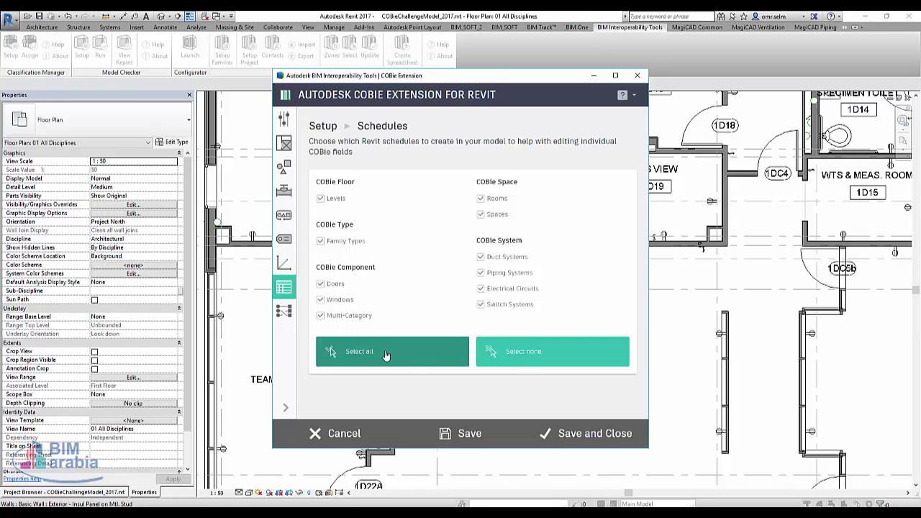
Show the Parameter Mappings page listing each sheet, field and mapped COBie parameter
click(283, 312)
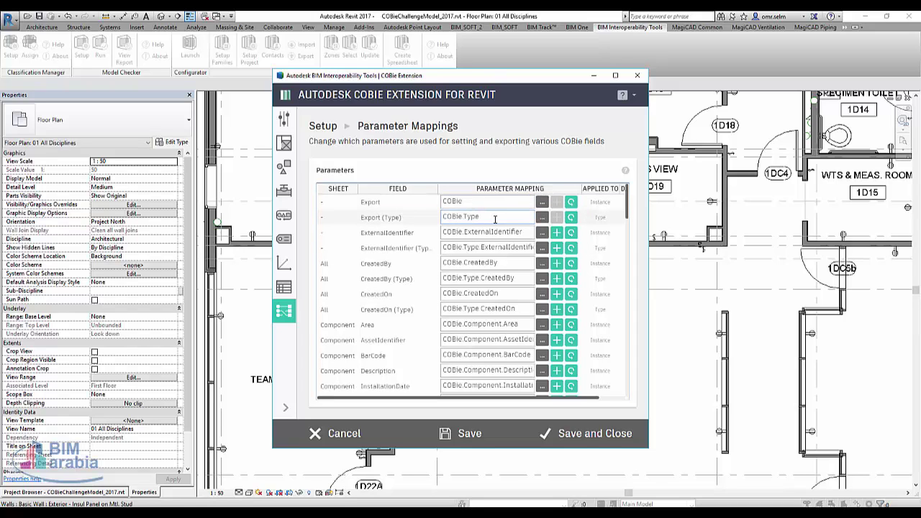
Review the COBie parameter mappings unchanged, then save and close the setup, acknowledging the Success message
click(542, 219)
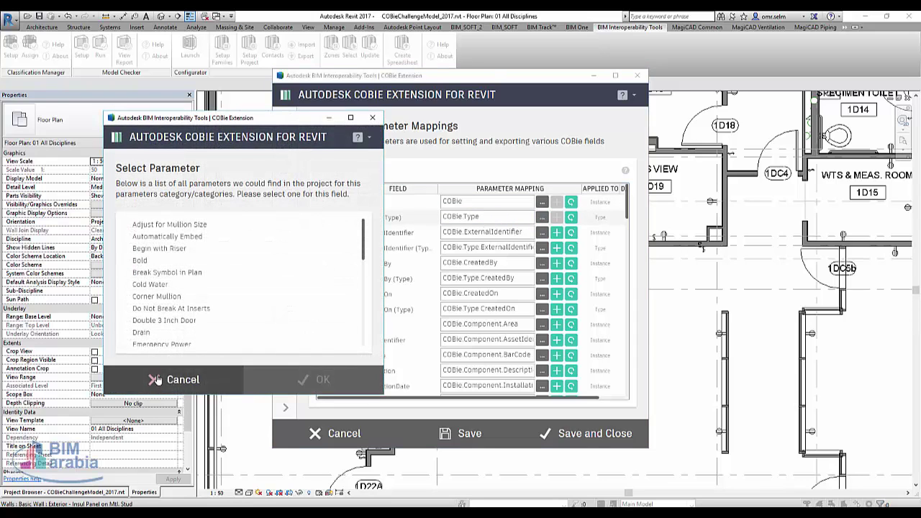
click(164, 379)
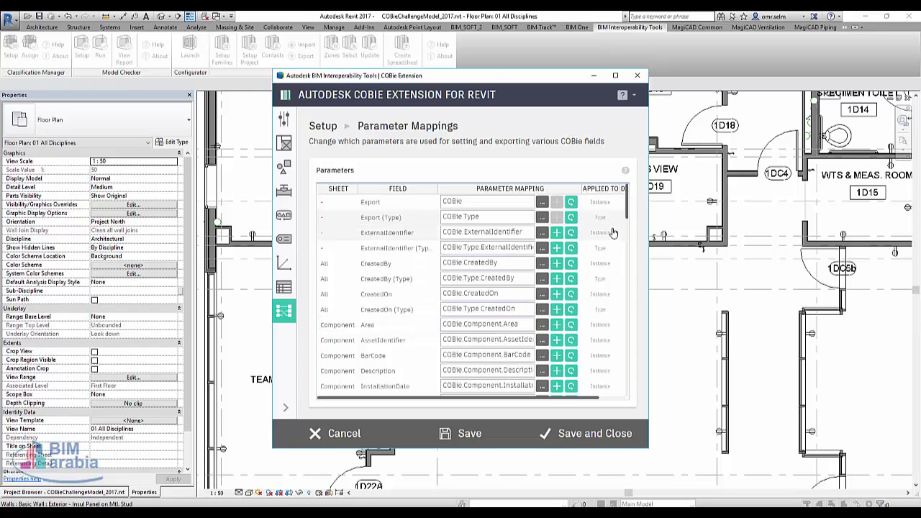
scroll(580, 374, down, 5)
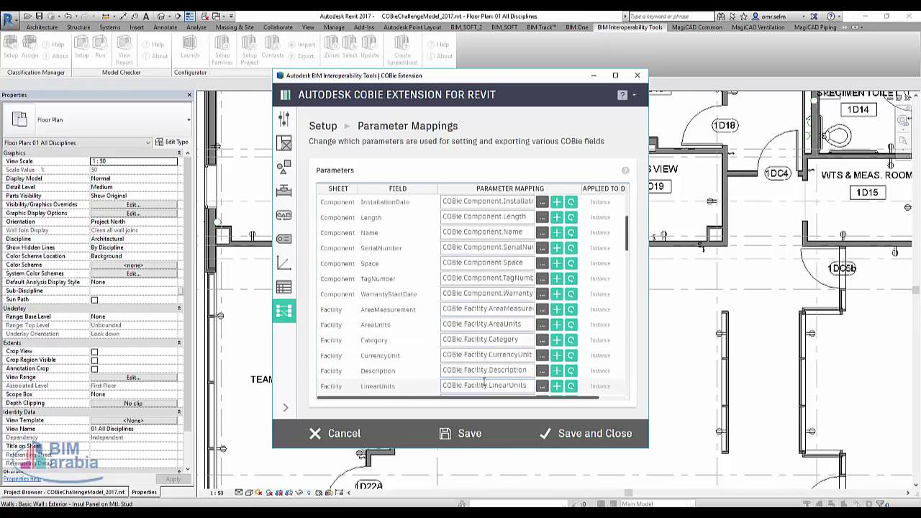
scroll(472, 369, down, 5)
scroll(472, 369, down, 4)
click(573, 435)
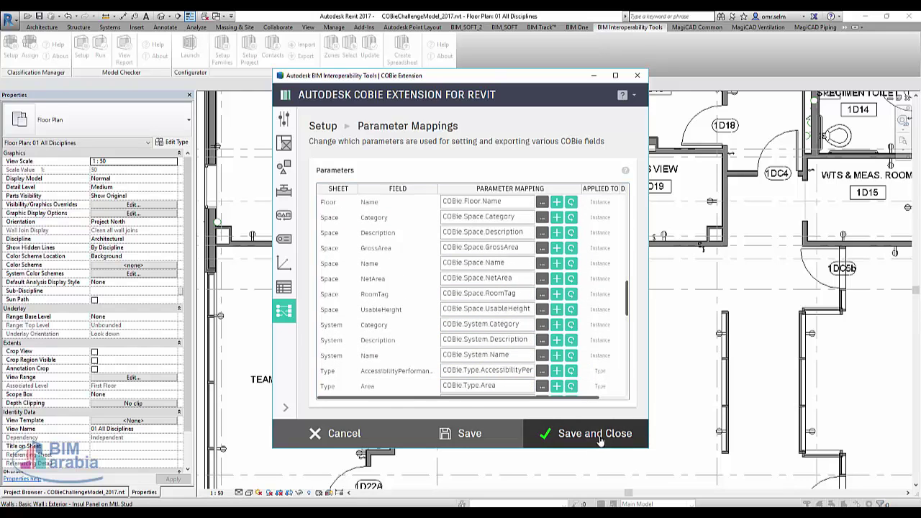
click(484, 291)
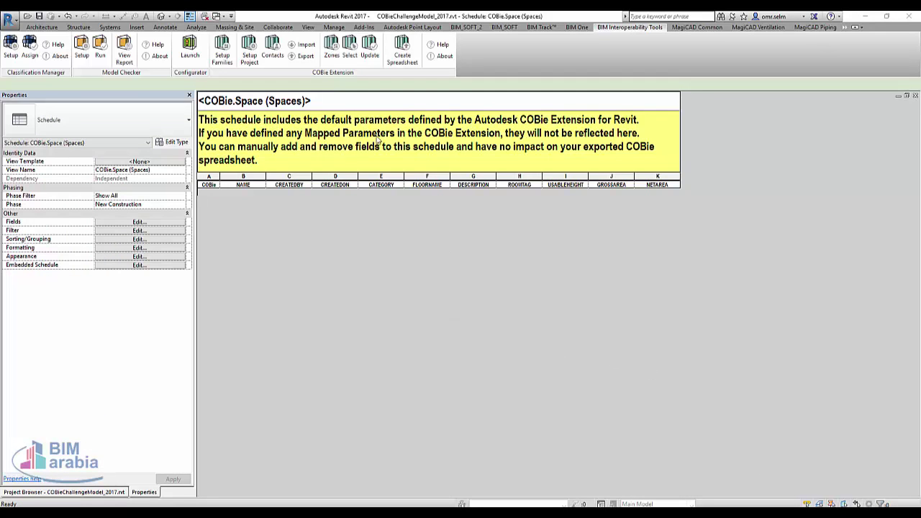
Export the COBie contacts, settings and parameter map to an XML file named 1 on D:\
click(99, 492)
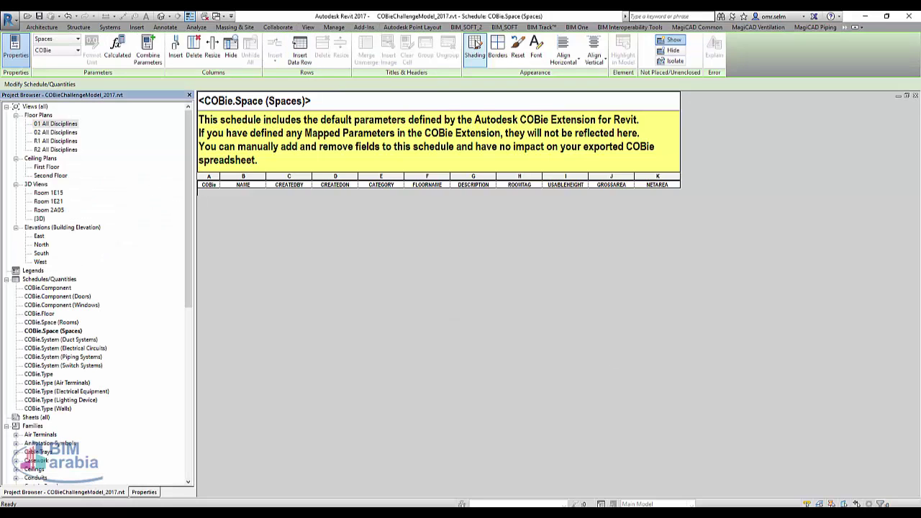
click(652, 28)
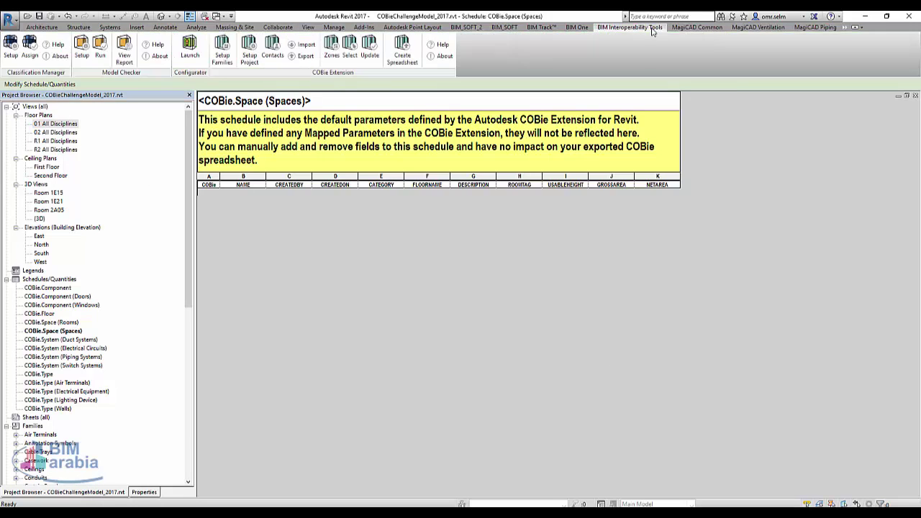
click(302, 55)
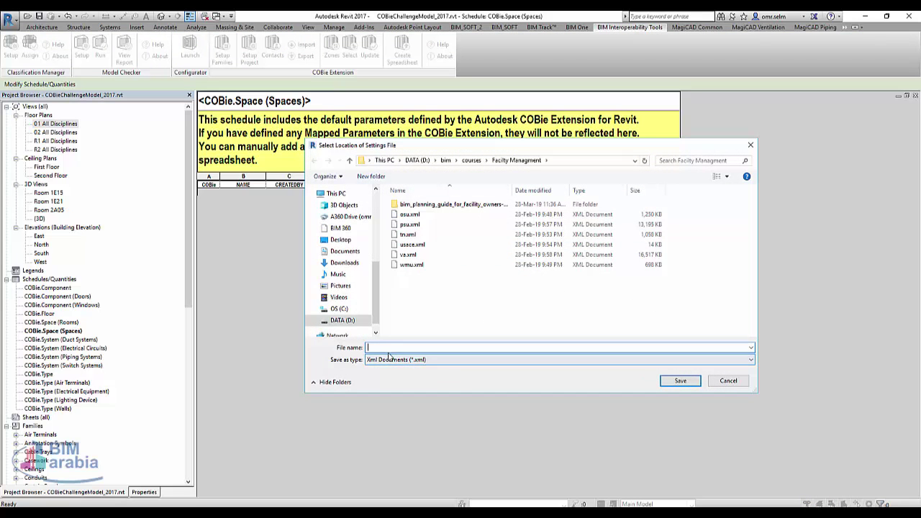
click(349, 320)
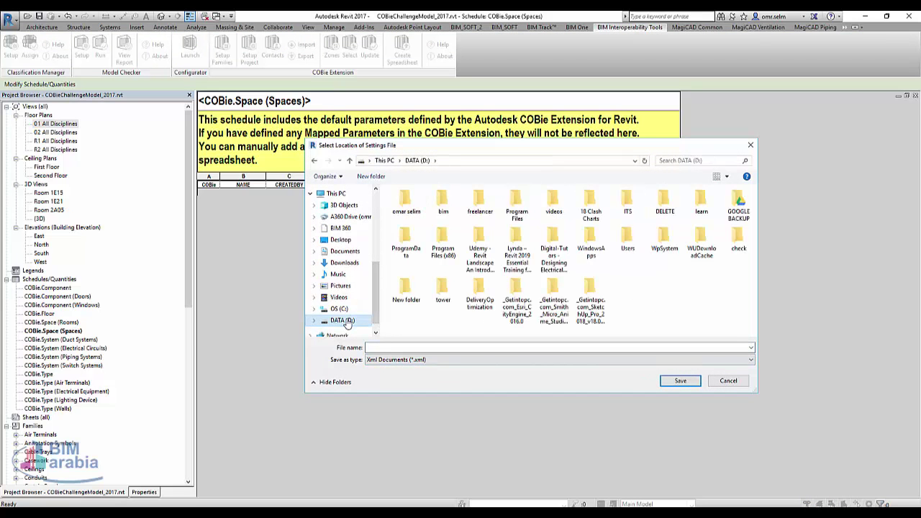
click(623, 348)
text(1)
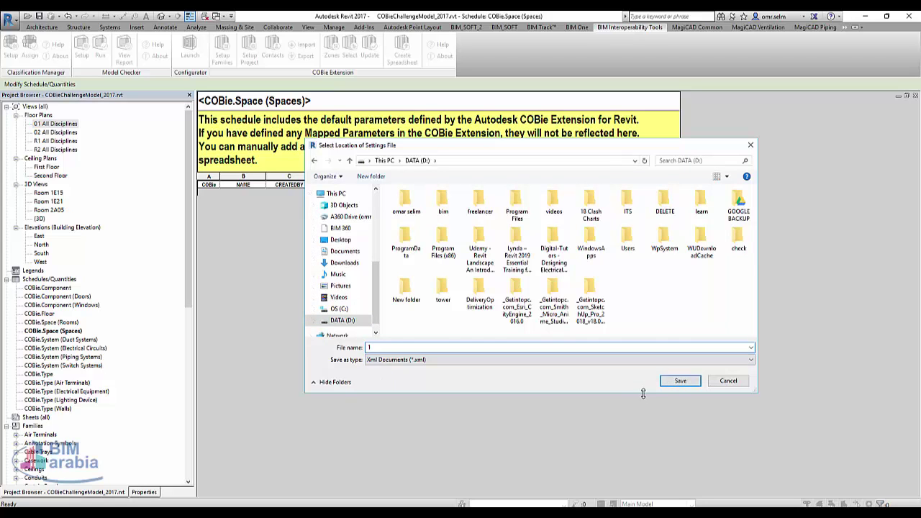
click(679, 380)
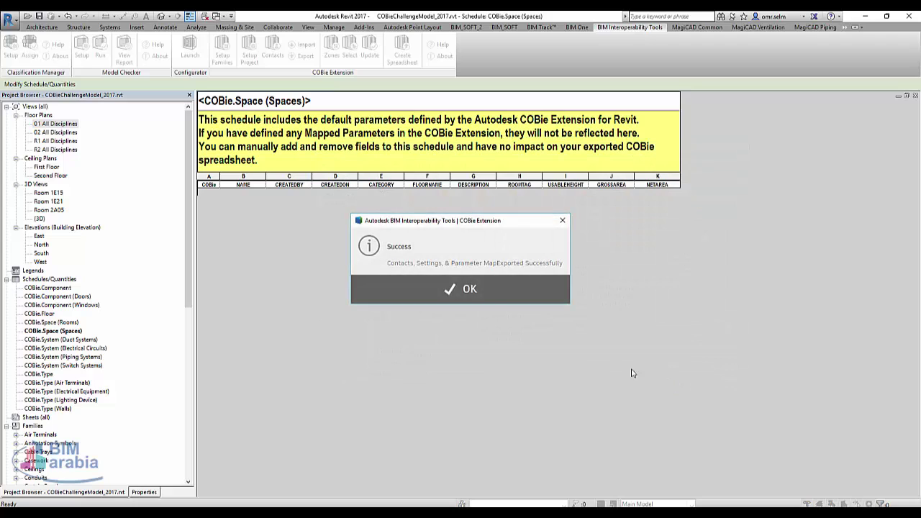
click(475, 287)
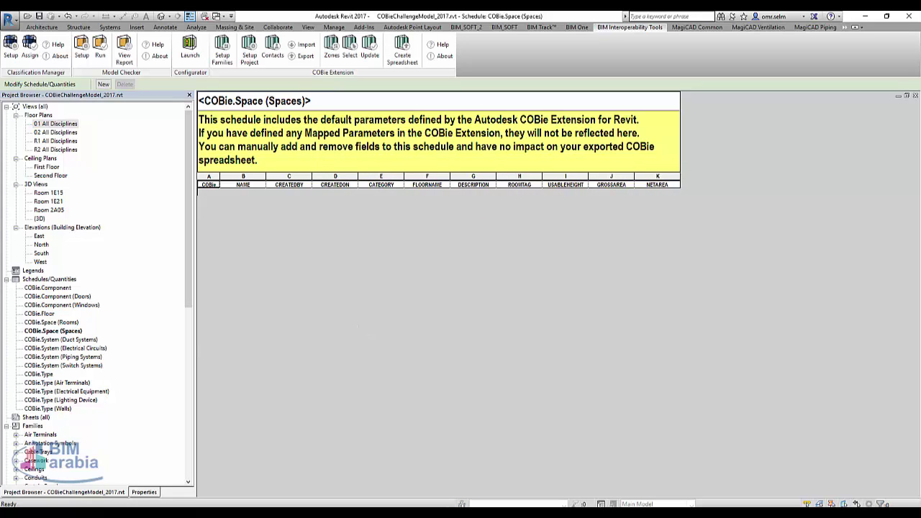
right_click(150, 512)
Find the exported 1.xml on DATA (D:) in File Explorer and open it
click(145, 456)
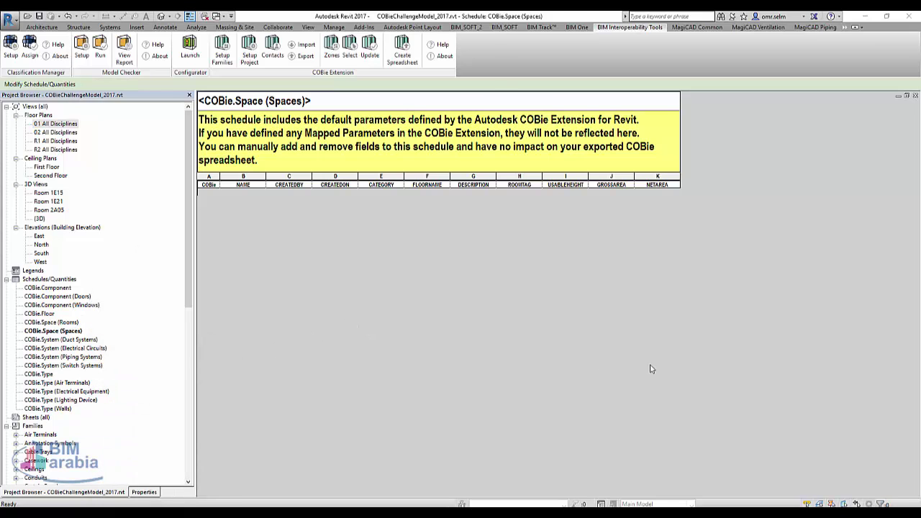
scroll(485, 275, down, 5)
scroll(484, 274, down, 2)
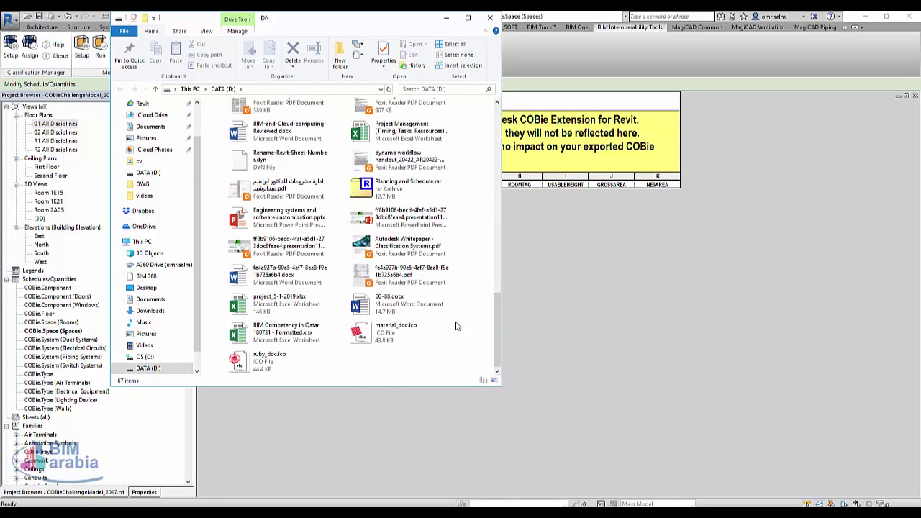
scroll(406, 374, up, 5)
scroll(407, 374, up, 4)
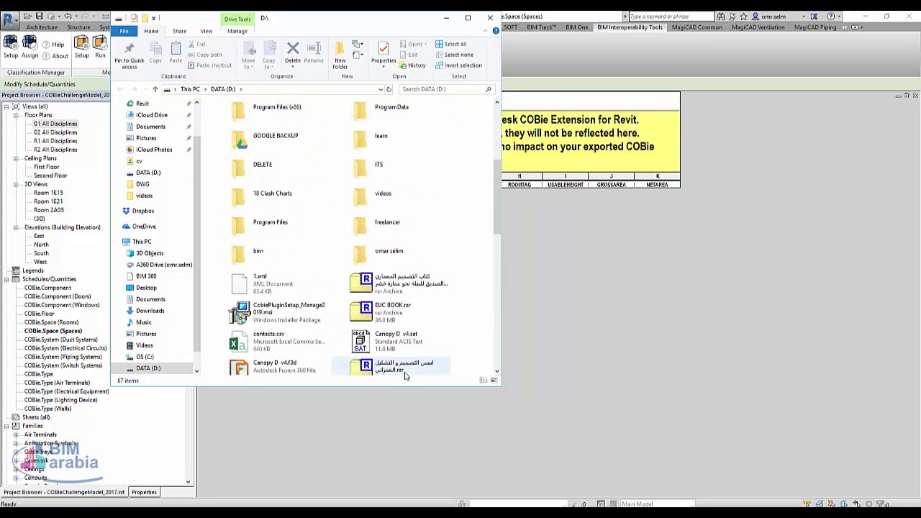
click(260, 288)
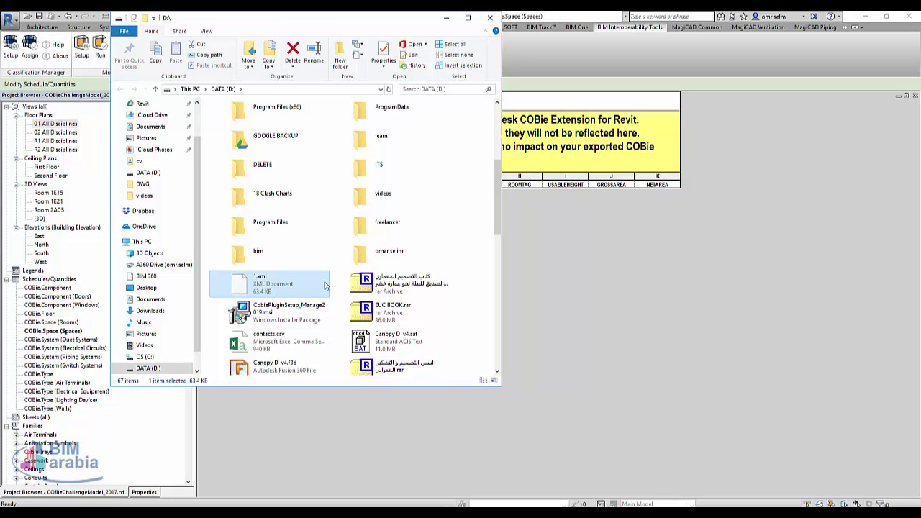
double_click(266, 284)
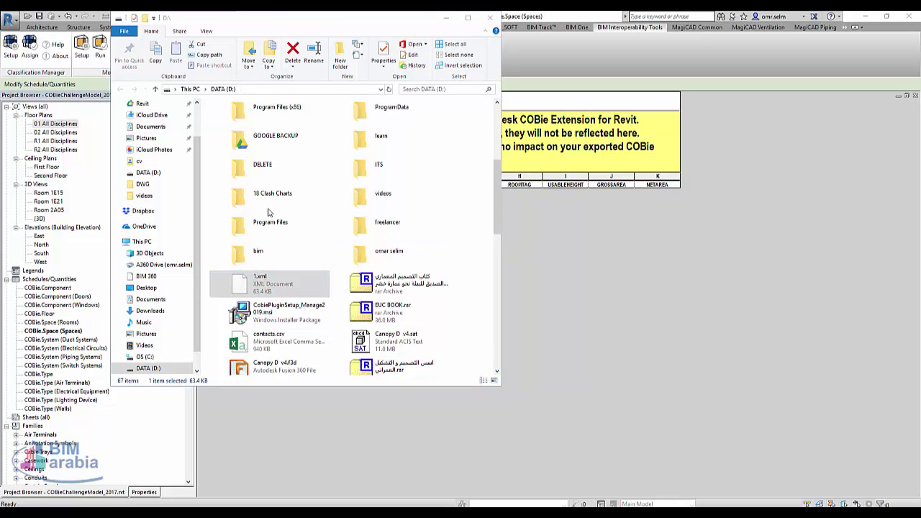
Choose LibreOffice Calc as the program to open 1.xml
scroll(449, 288, down, 1)
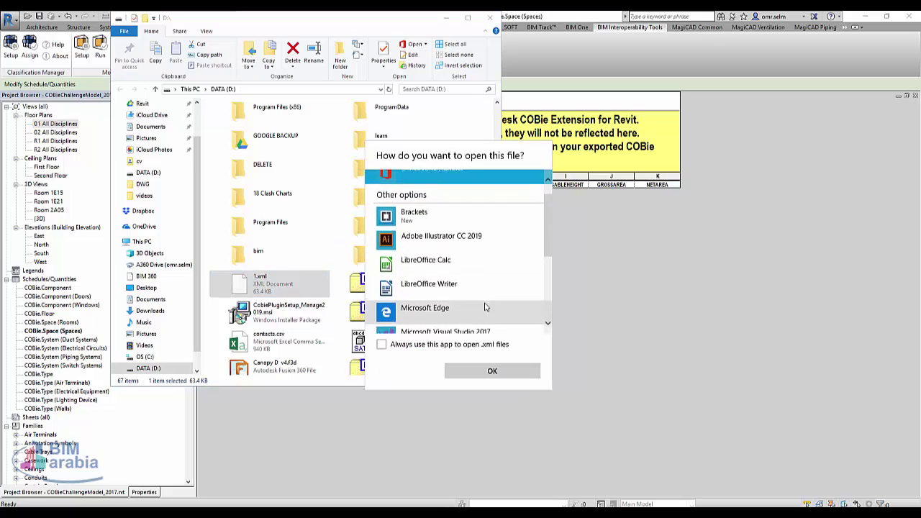
scroll(460, 295, down, 2)
scroll(471, 301, down, 2)
scroll(482, 305, down, 1)
scroll(483, 306, up, 3)
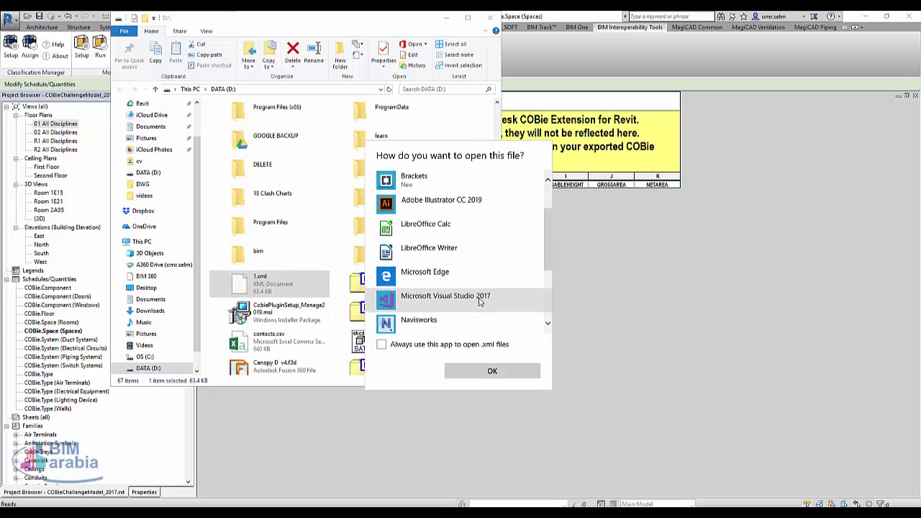
click(426, 226)
click(492, 370)
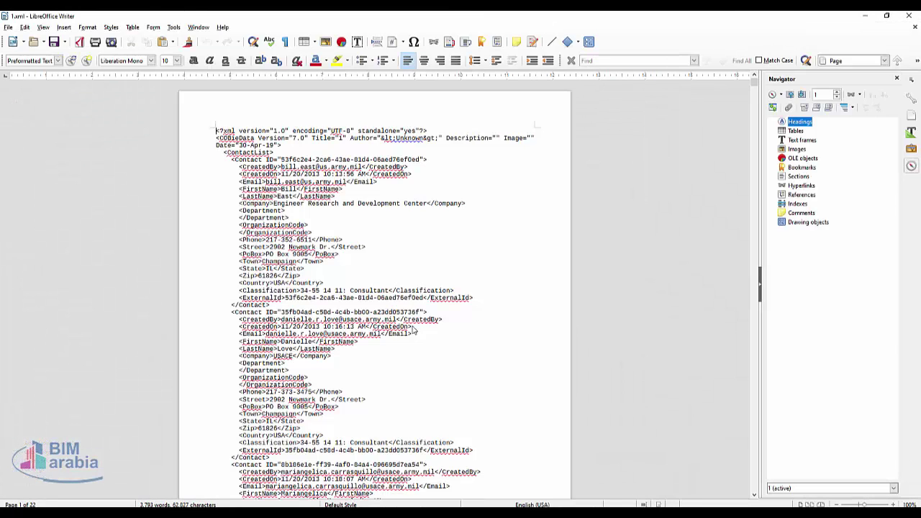
Scroll through 1.xml's contacts and COBie settings to the last page, then close LibreOffice Writer
scroll(374, 288, down, 3)
scroll(310, 280, down, 3)
scroll(432, 273, down, 3)
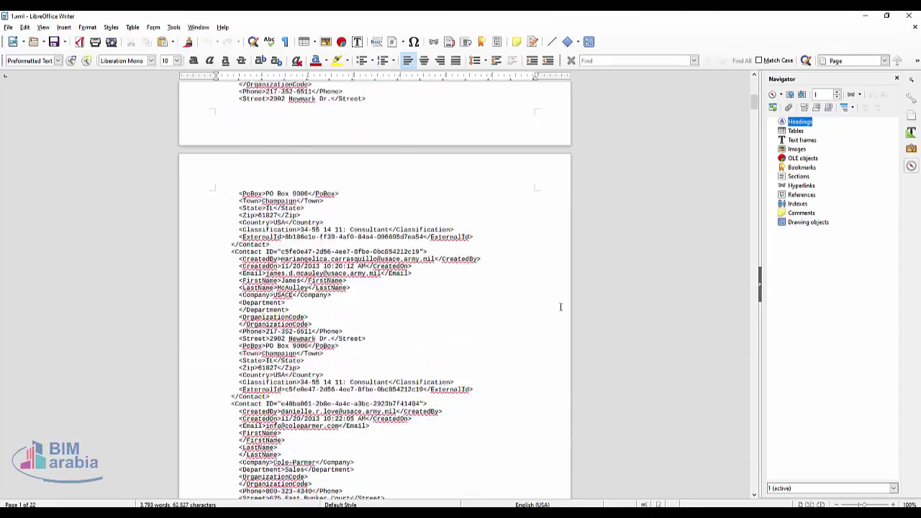
scroll(594, 267, down, 3)
scroll(596, 266, down, 3)
scroll(595, 265, down, 4)
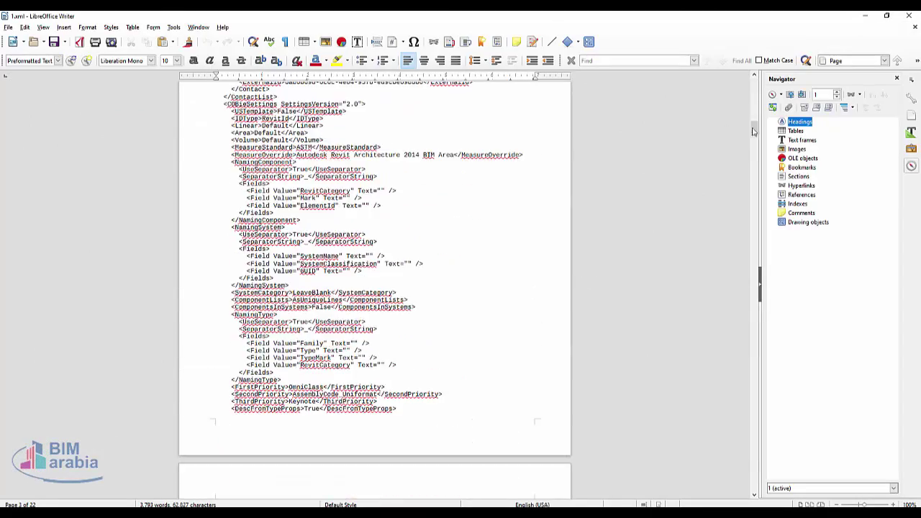
drag(753, 130, 746, 356)
drag(743, 403, 743, 485)
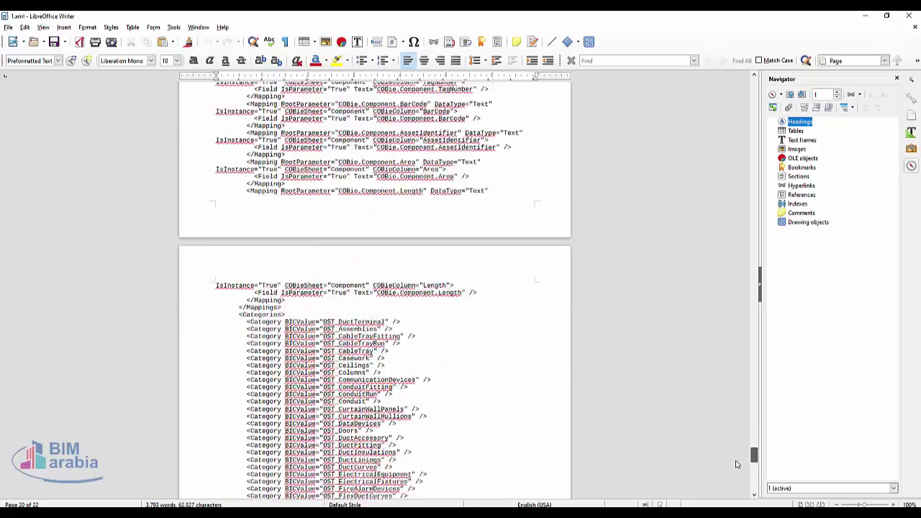
click(908, 15)
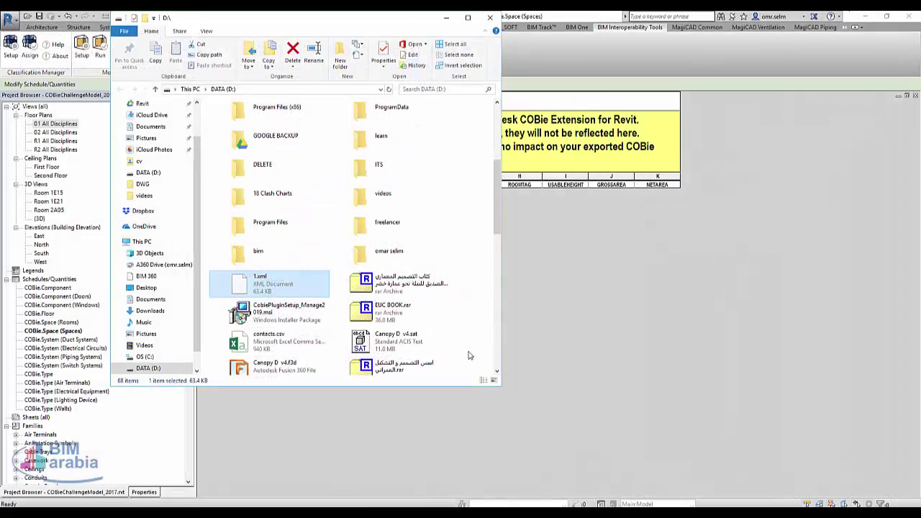
Back in Revit, open the COBie Contacts editor and add a new empty contact
click(581, 458)
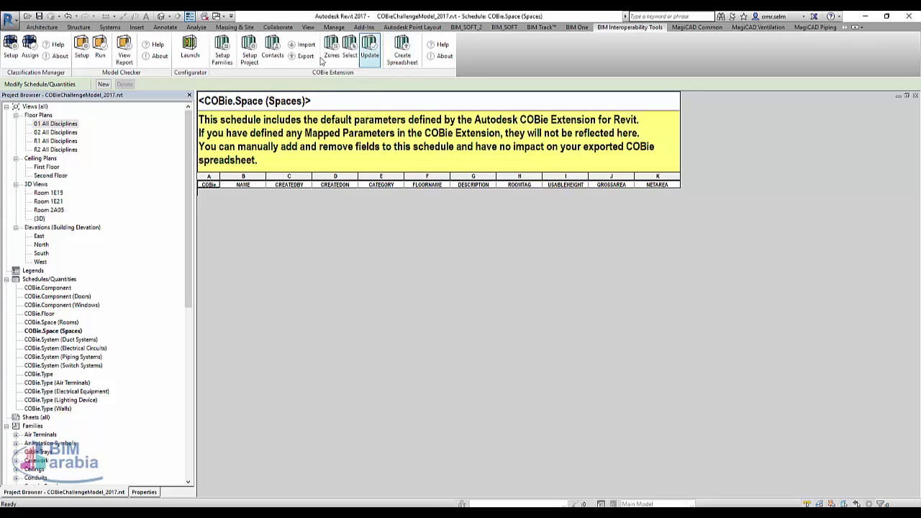
click(273, 48)
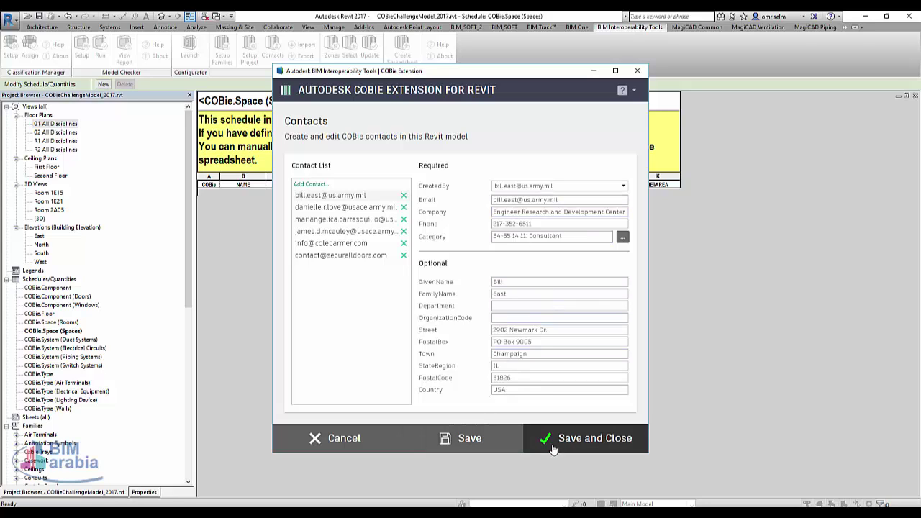
click(310, 185)
Enter the new contact's e-mail and phone, then cancel and discard the unsaved contact
click(529, 199)
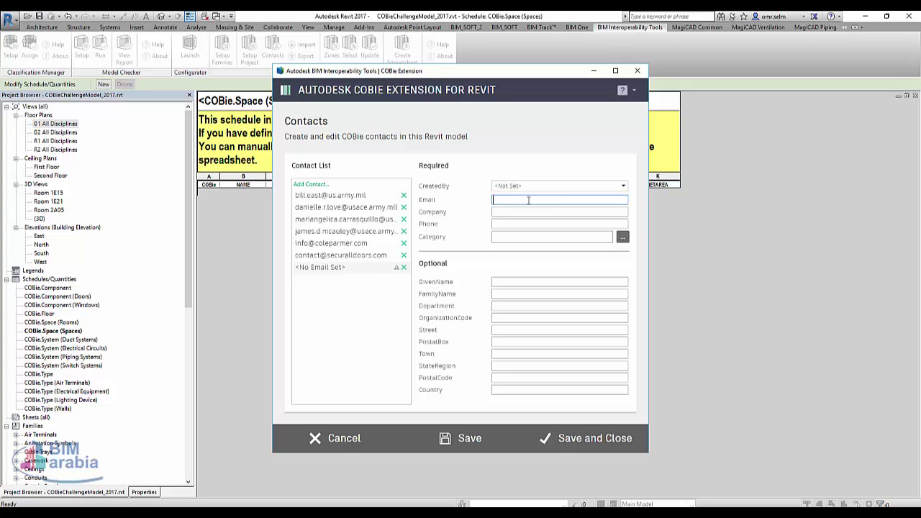
click(512, 186)
click(512, 186)
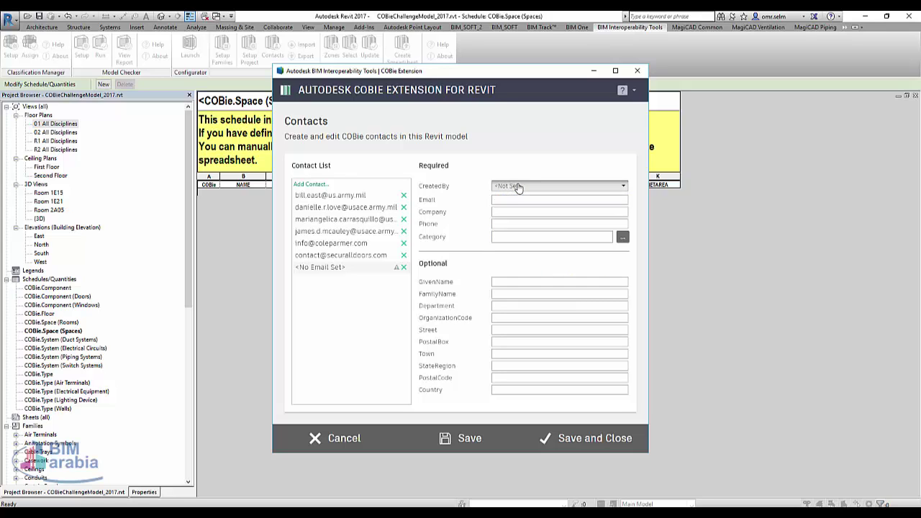
click(511, 202)
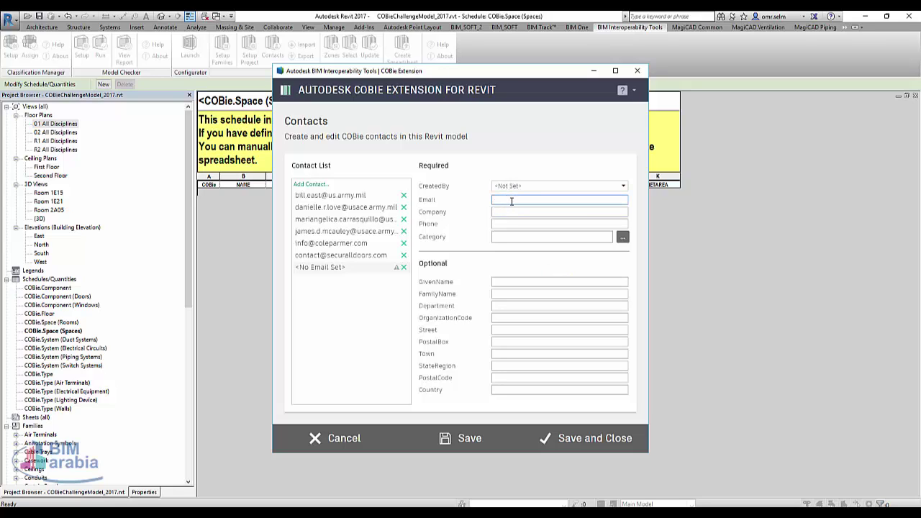
click(505, 216)
click(506, 224)
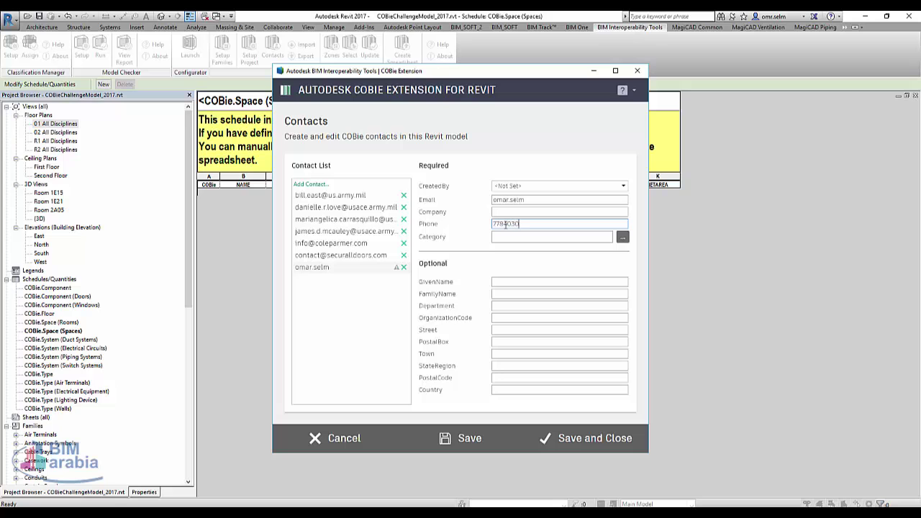
click(339, 438)
click(453, 308)
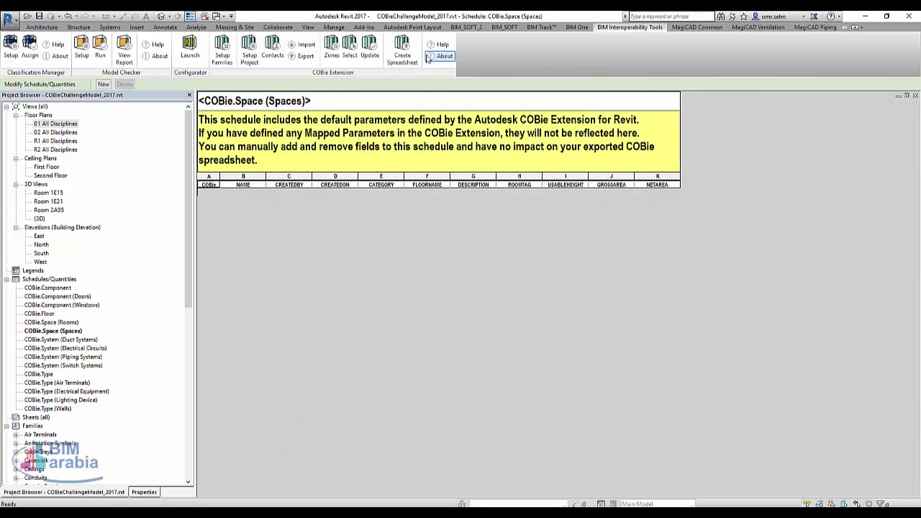
Generate a COBie spreadsheet saved as D:\o.xlsx with all sheets, including Zone, exported
click(402, 51)
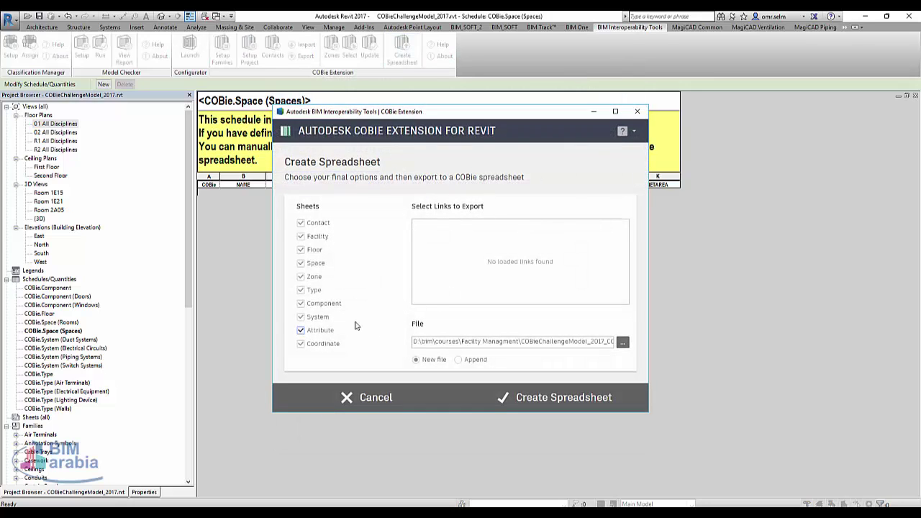
drag(530, 341, 608, 344)
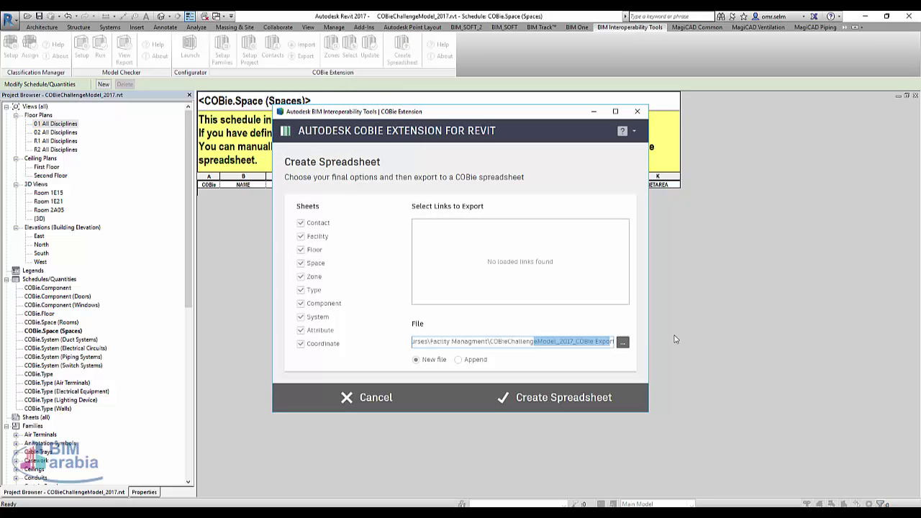
click(623, 344)
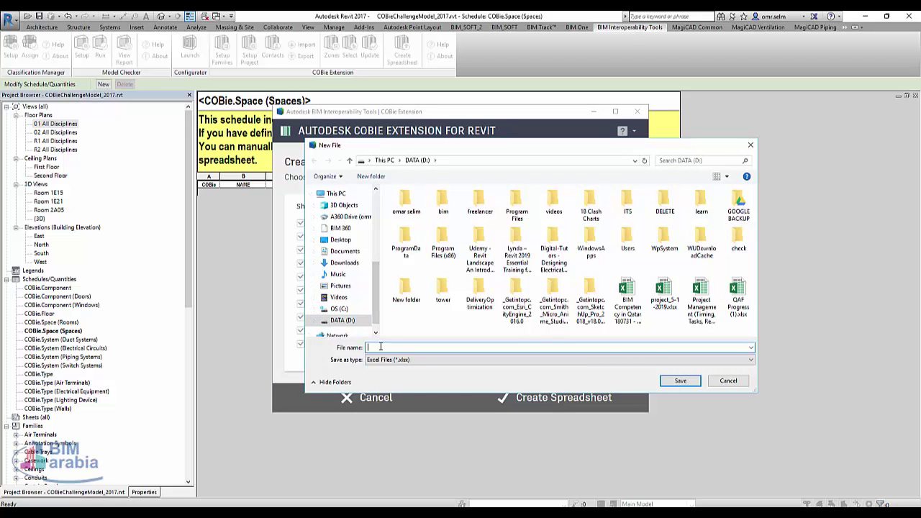
text(o)
click(679, 380)
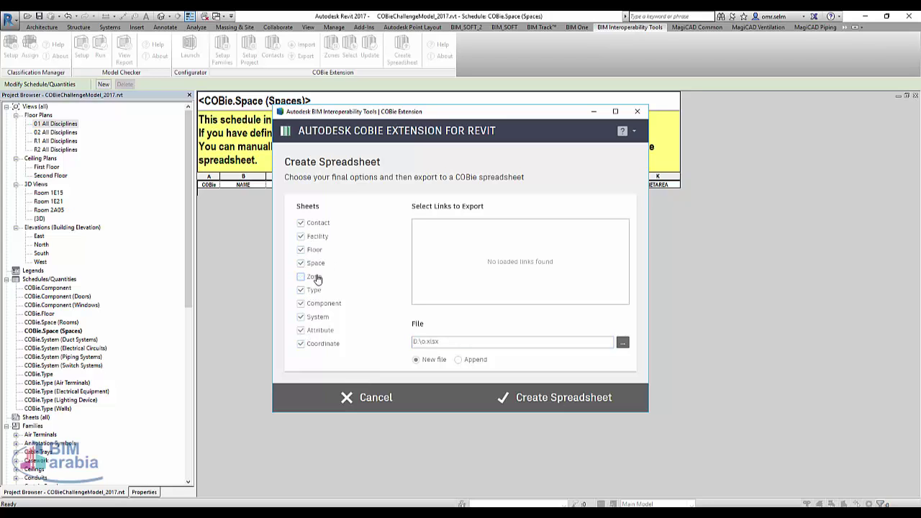
click(316, 264)
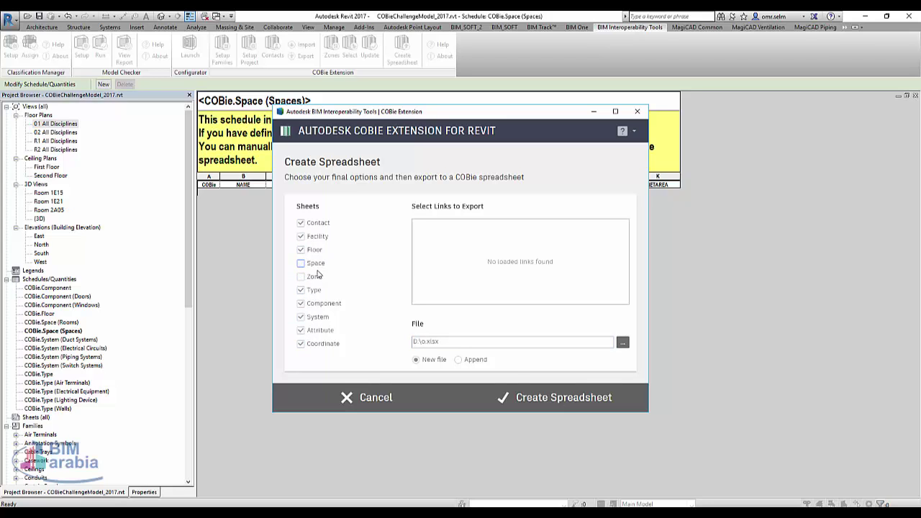
click(561, 403)
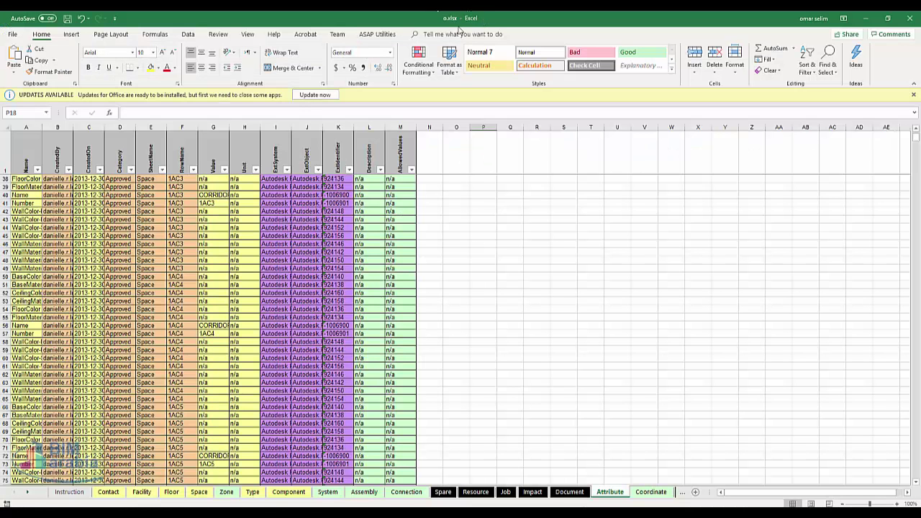
Inspect the Instruction sheet, checking the IFC2x3 status value in B4, and glance at Contact
click(69, 492)
scroll(100, 225, up, 6)
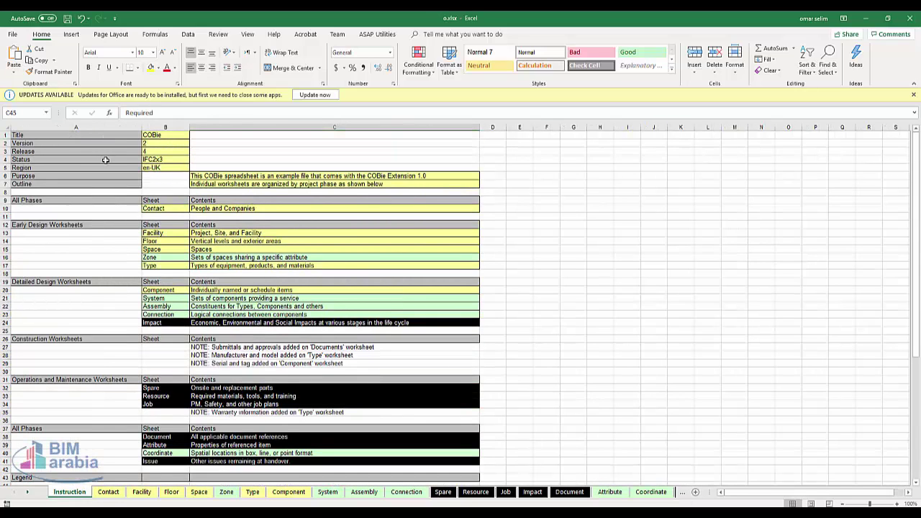
click(164, 160)
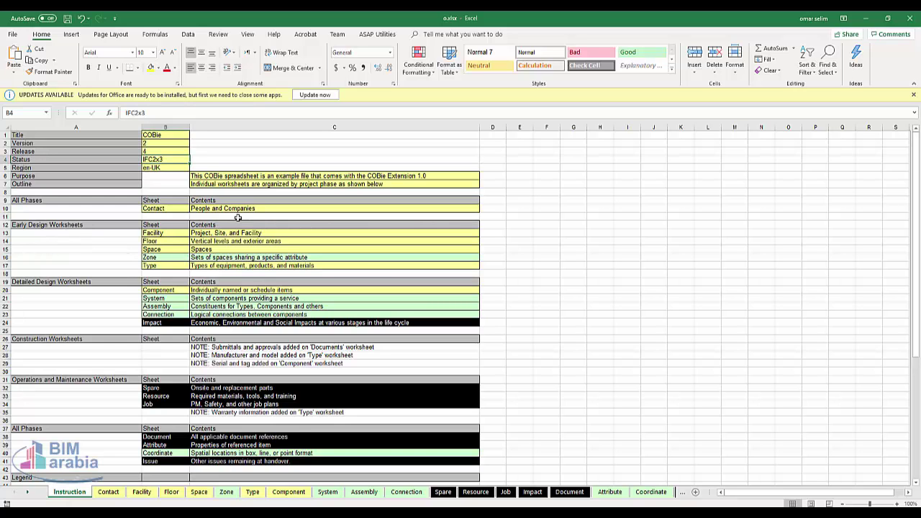
click(109, 491)
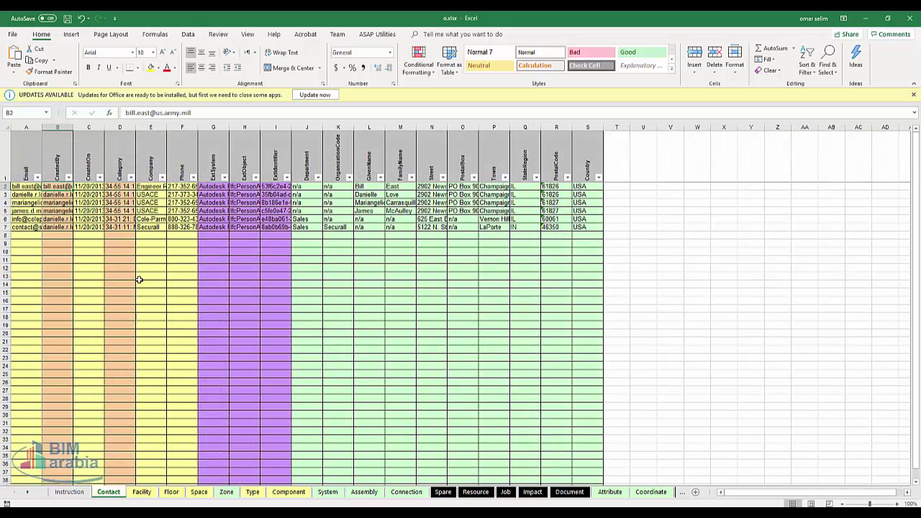
click(72, 494)
scroll(211, 351, down, 4)
scroll(144, 359, down, 3)
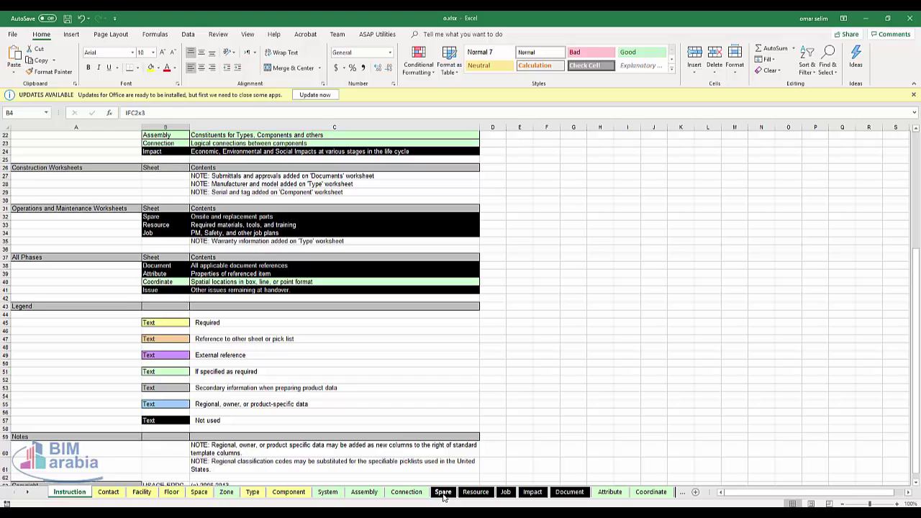
scroll(242, 338, down, 5)
scroll(216, 345, up, 7)
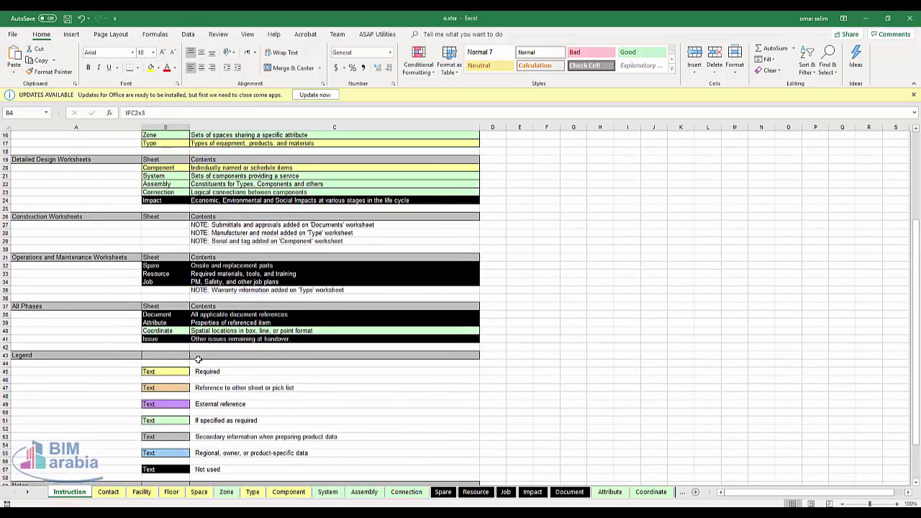
Step through the Contact, Facility, Floor, Space, Zone, Type, Component, System, Assembly and Connection sheets
click(109, 496)
click(141, 494)
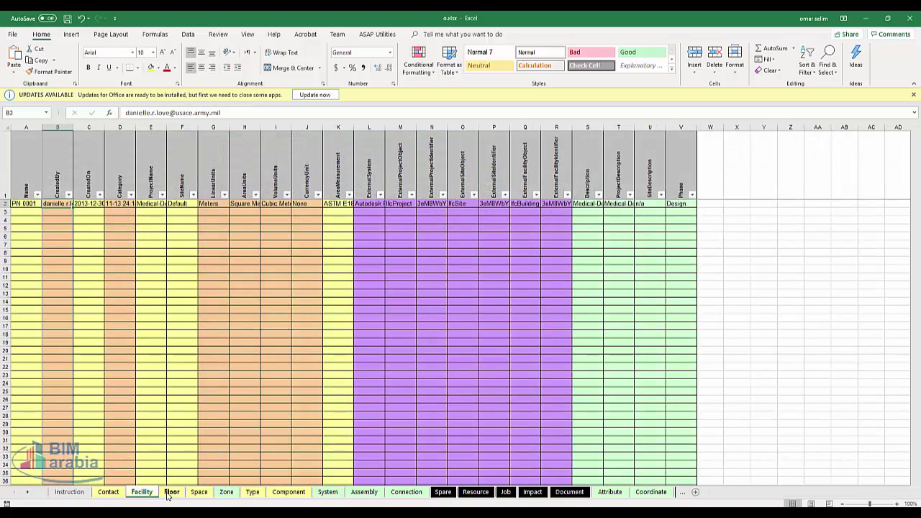
click(171, 495)
click(198, 493)
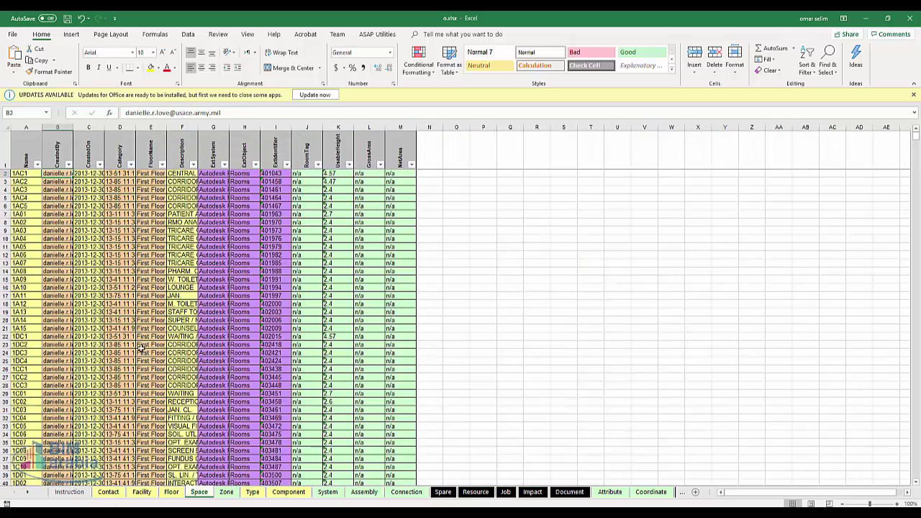
click(229, 494)
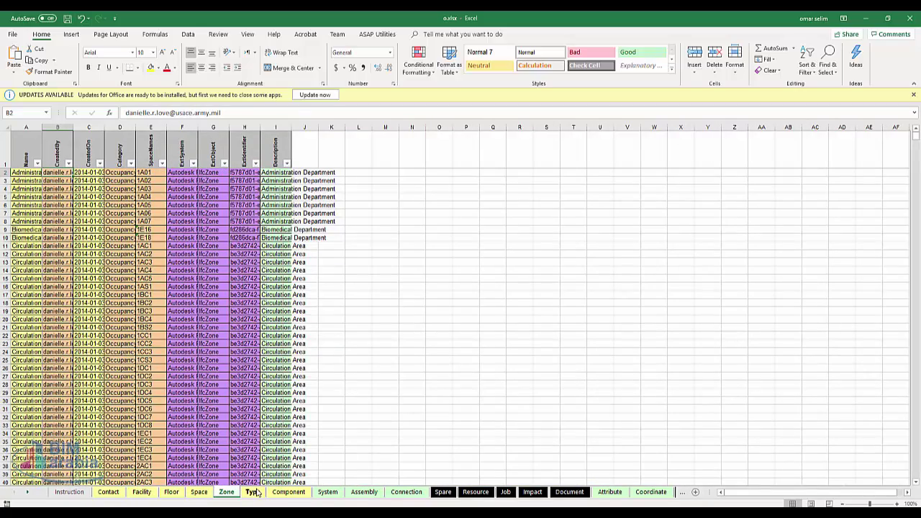
click(254, 492)
click(285, 494)
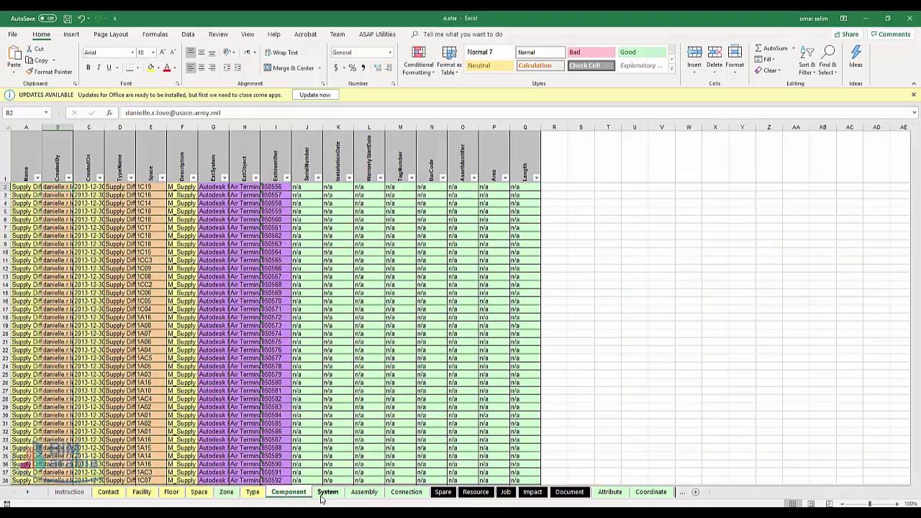
click(325, 493)
click(363, 495)
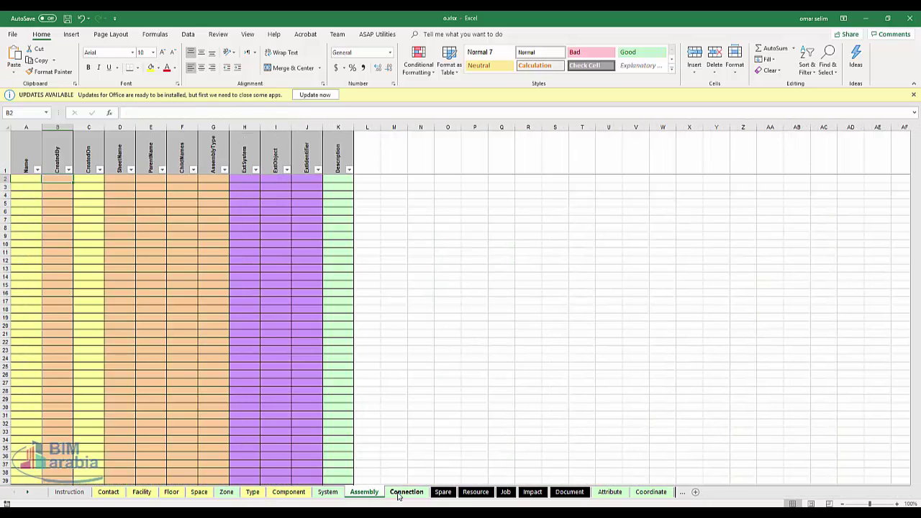
click(400, 495)
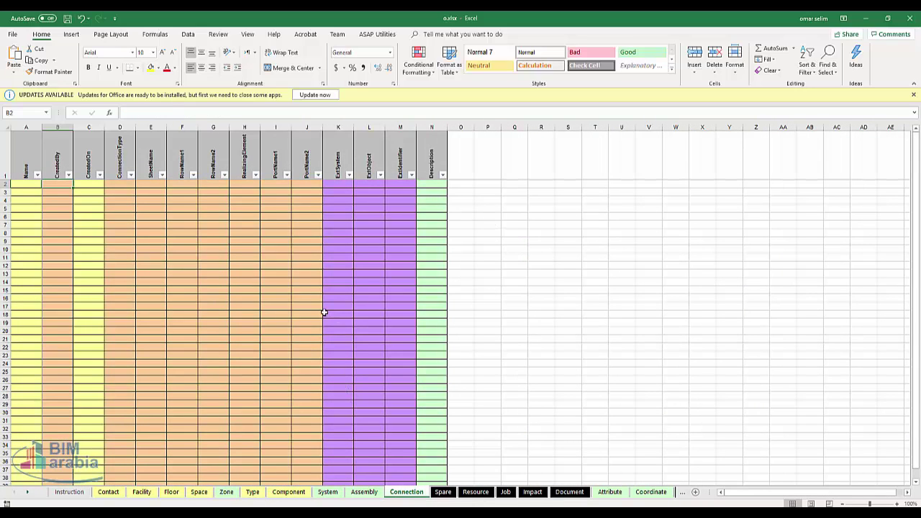